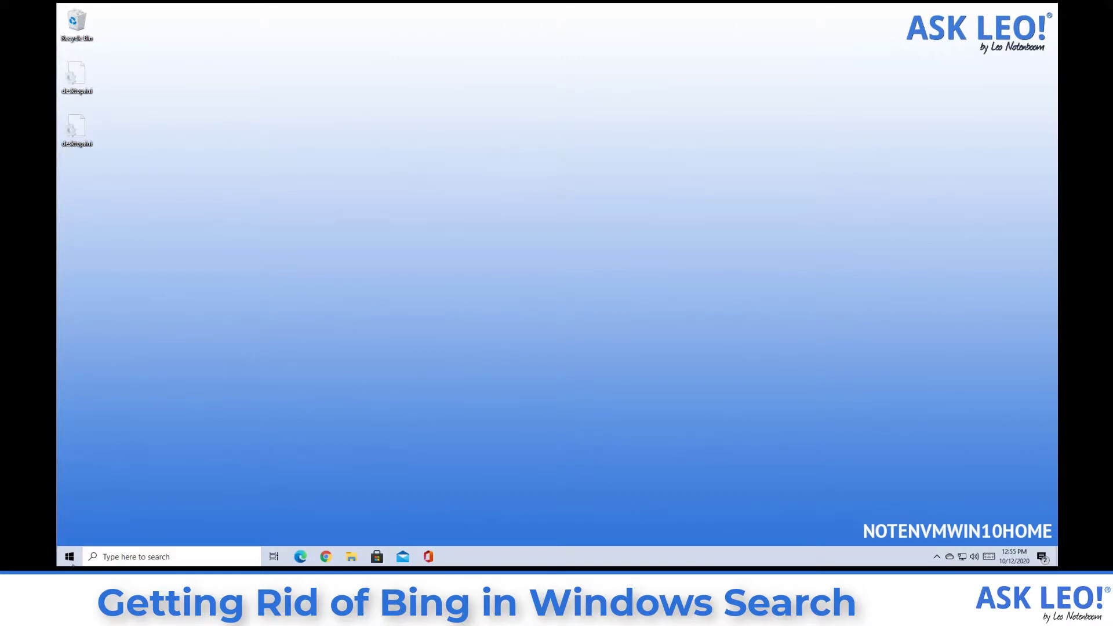
# Search Windows for 'coffee' and scroll through the Bing web results, ads and map.
pyautogui.click(110, 556)
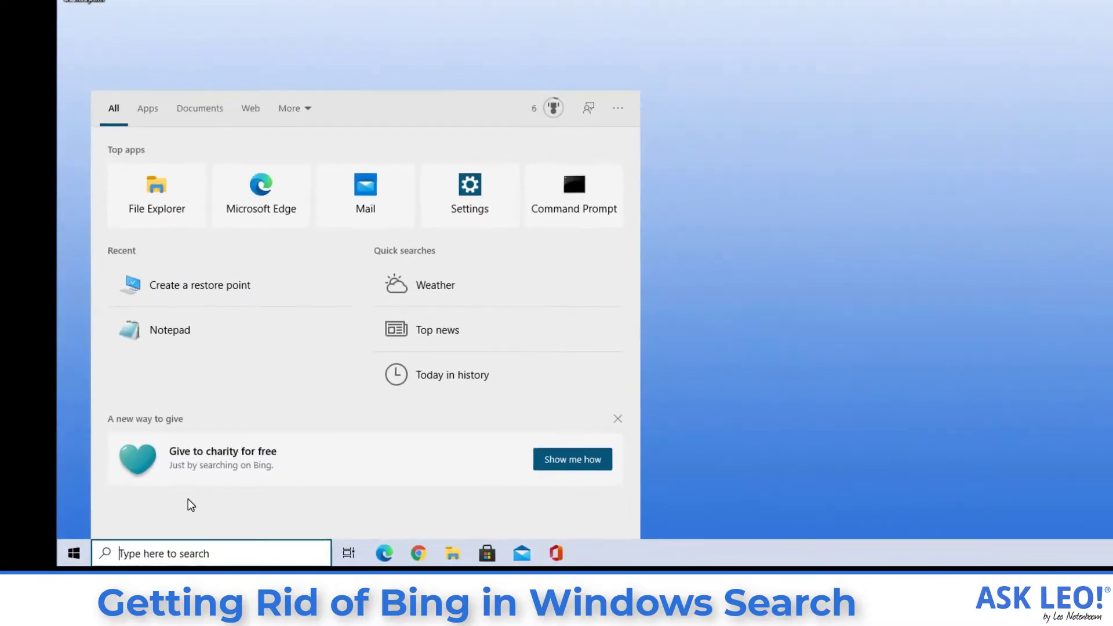
pyautogui.write('cof')
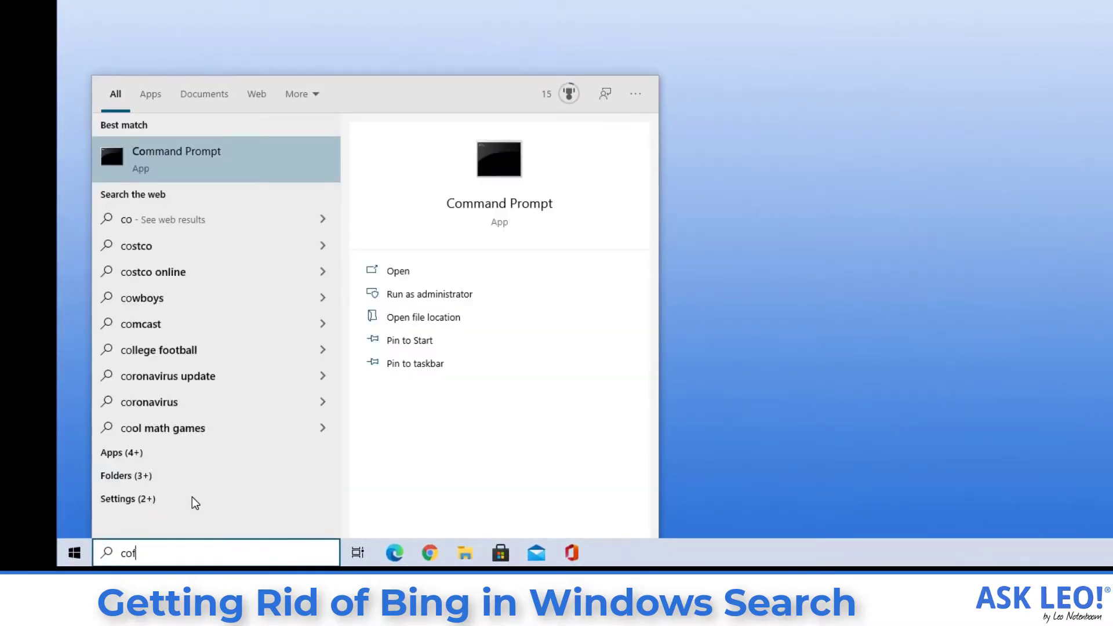
pyautogui.write('fee')
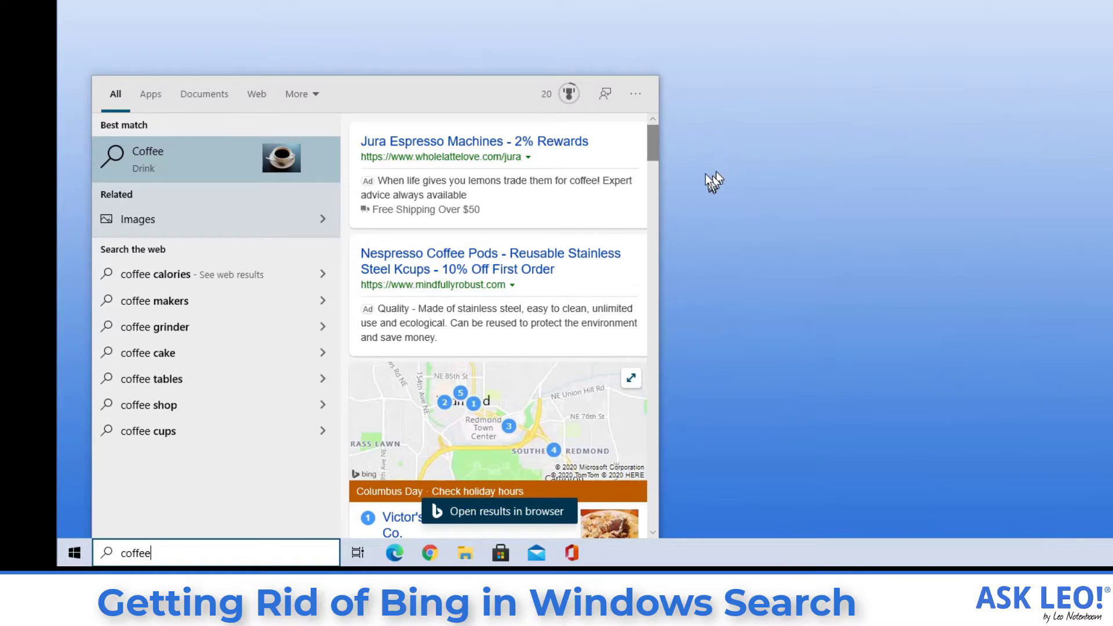
pyautogui.moveTo(649, 147); pyautogui.dragTo(639, 228)
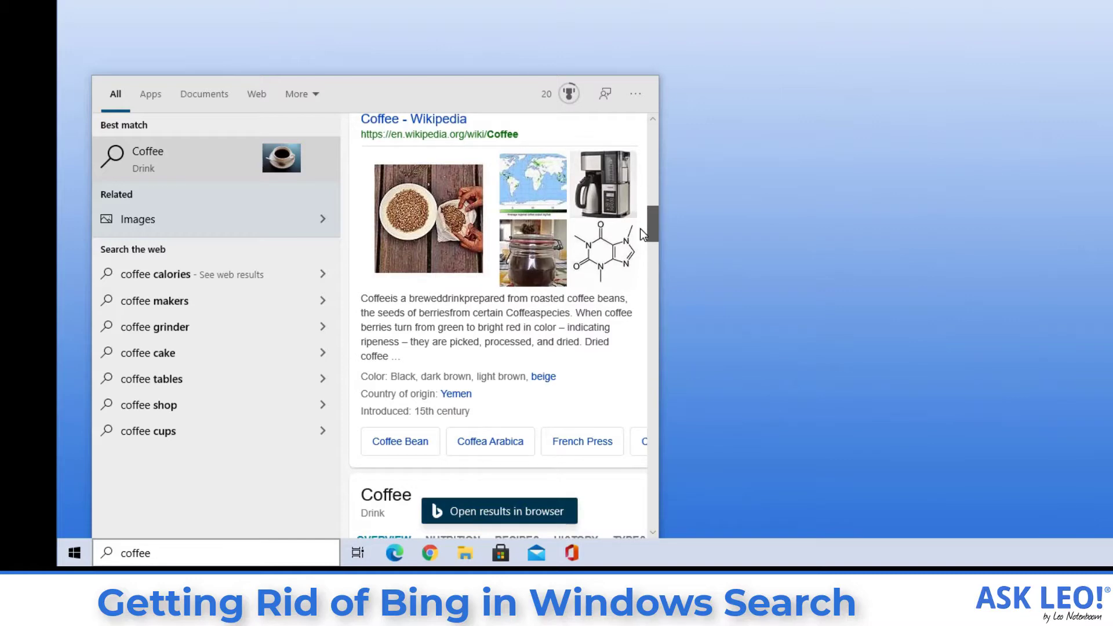
pyautogui.scroll(10, 642, 222)
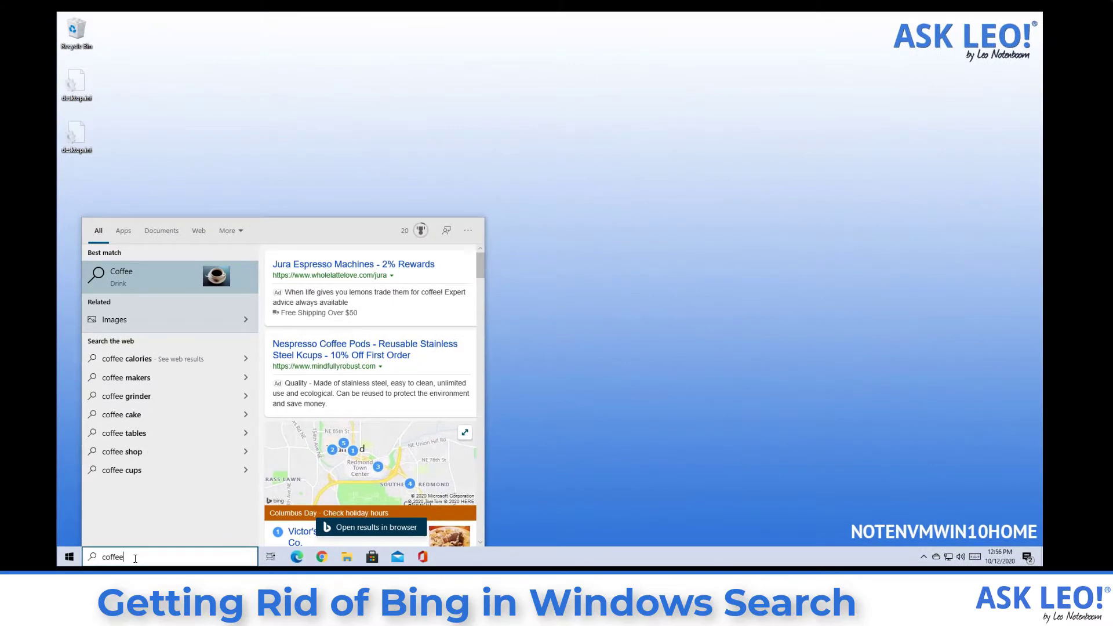
# Open the coffee results in Edge, then close the browser to return to the desktop.
pyautogui.press('Escape')
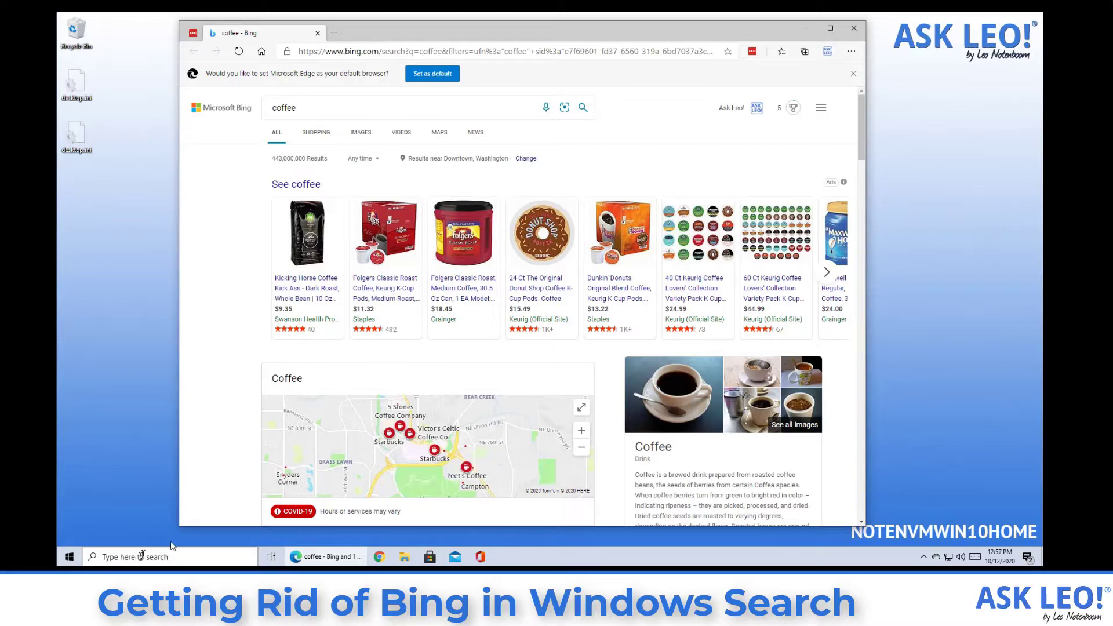
pyautogui.click(853, 28)
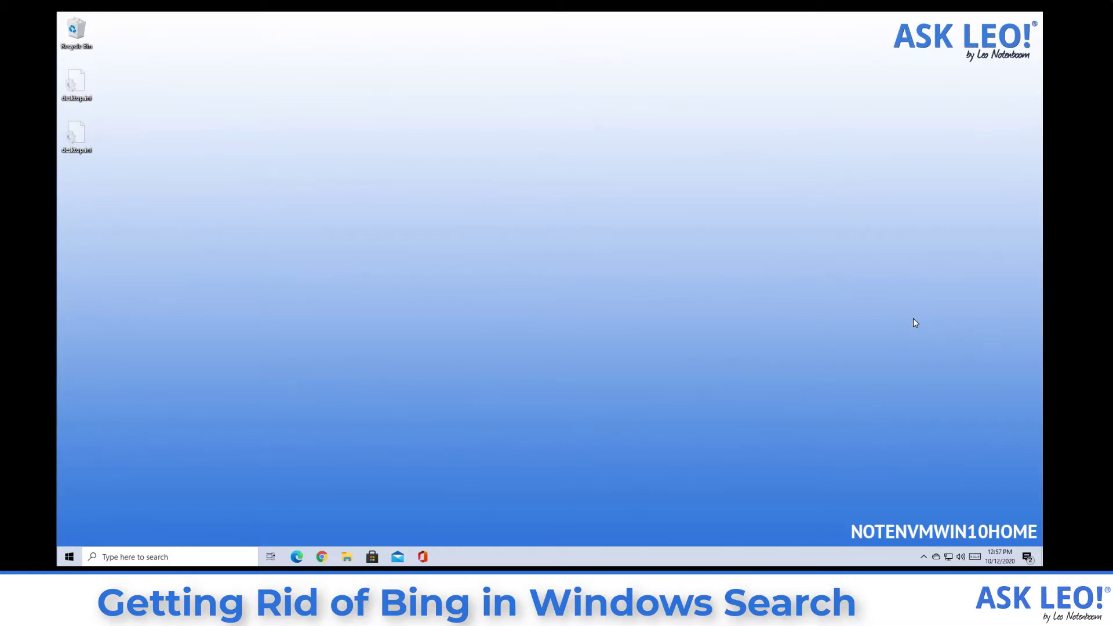
# Search for 'system restore' and open the 'Create a restore point' settings.
pyautogui.click(218, 556)
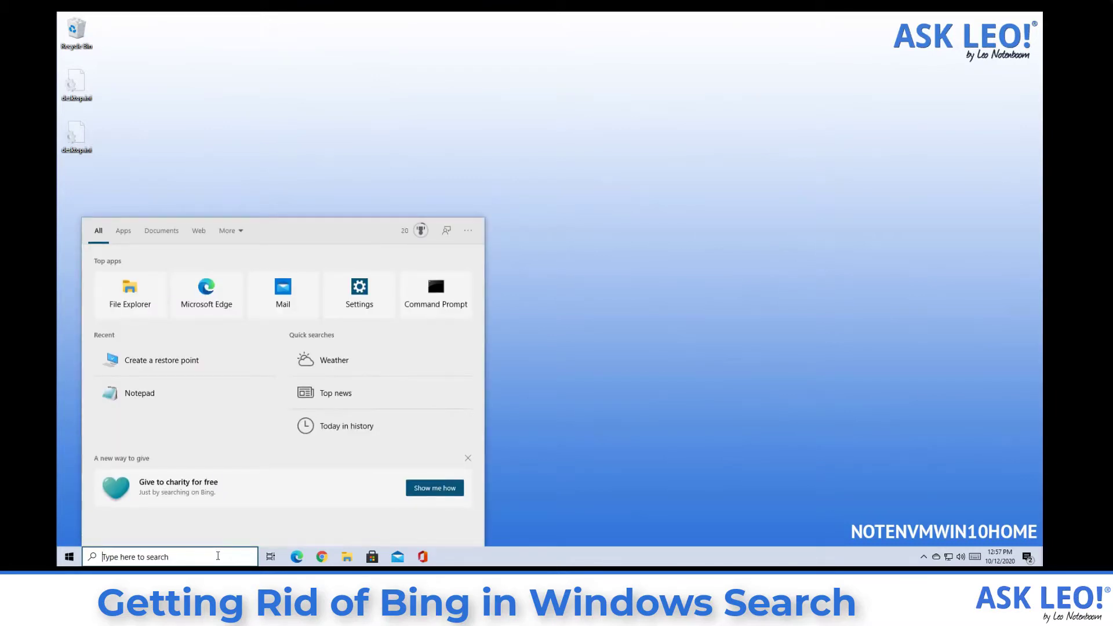
pyautogui.write('system rest')
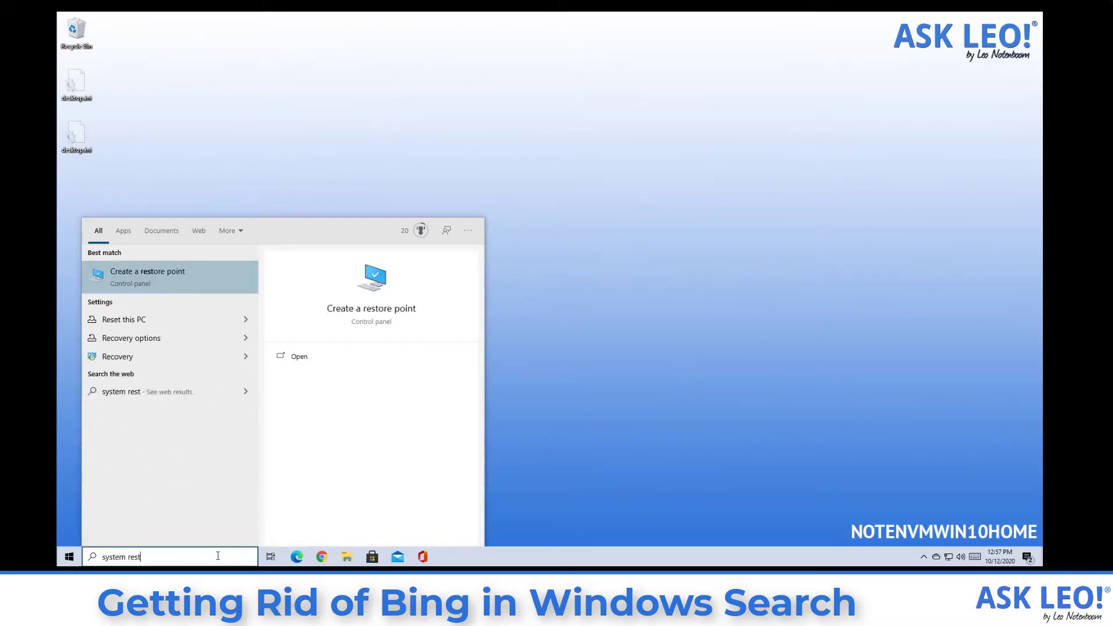
pyautogui.write('ore')
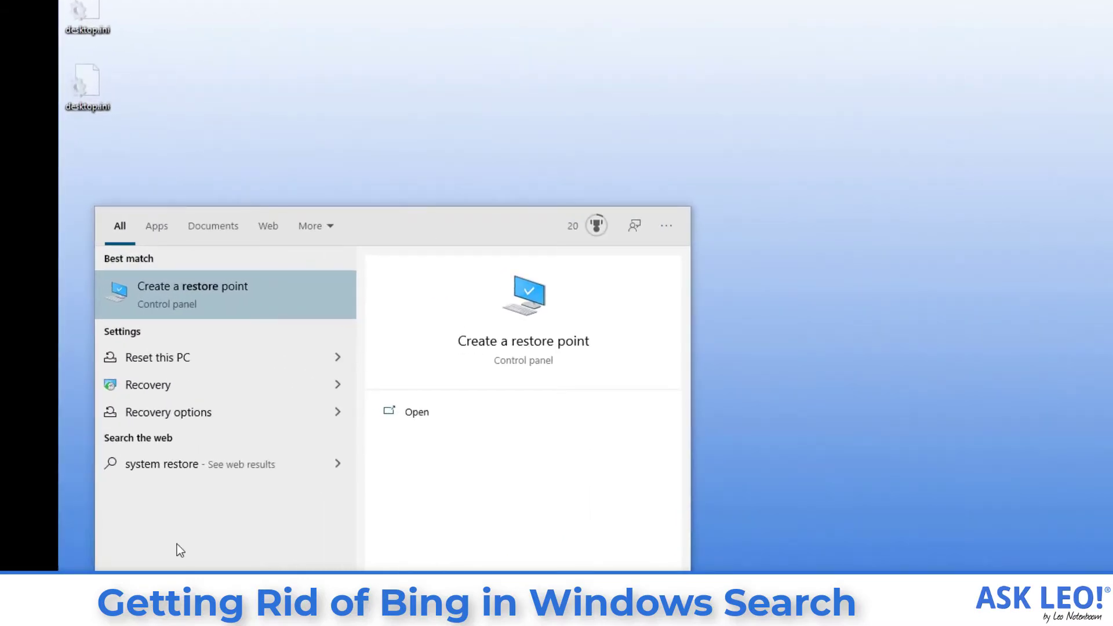
pyautogui.click(253, 297)
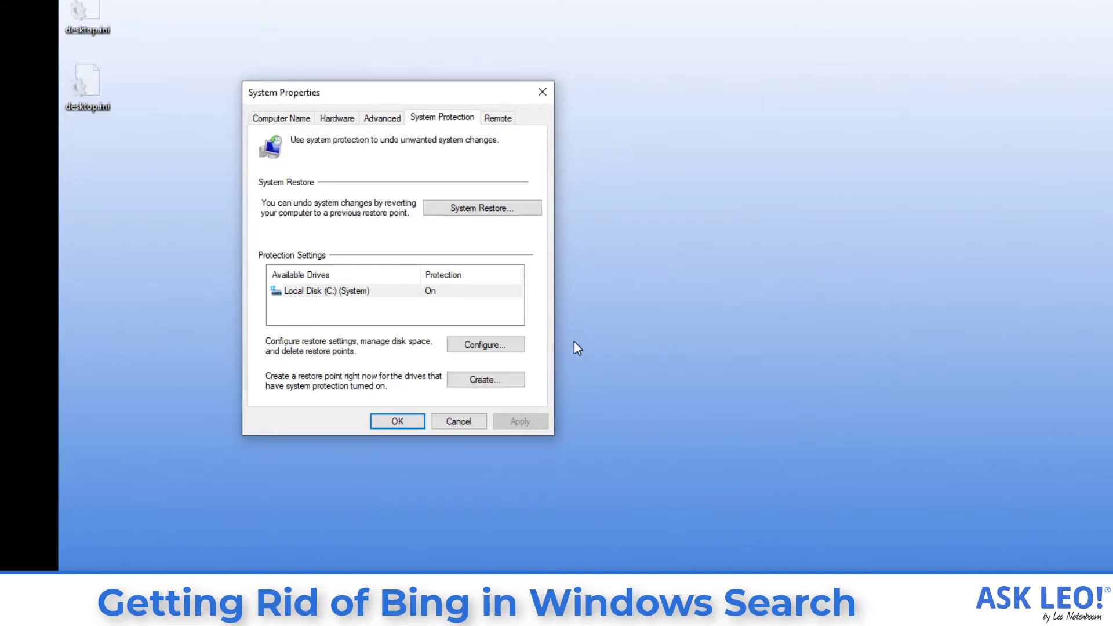
# Create a restore point named 'Before removing Bing from System Search' and dismiss the confirmation.
pyautogui.click(505, 381)
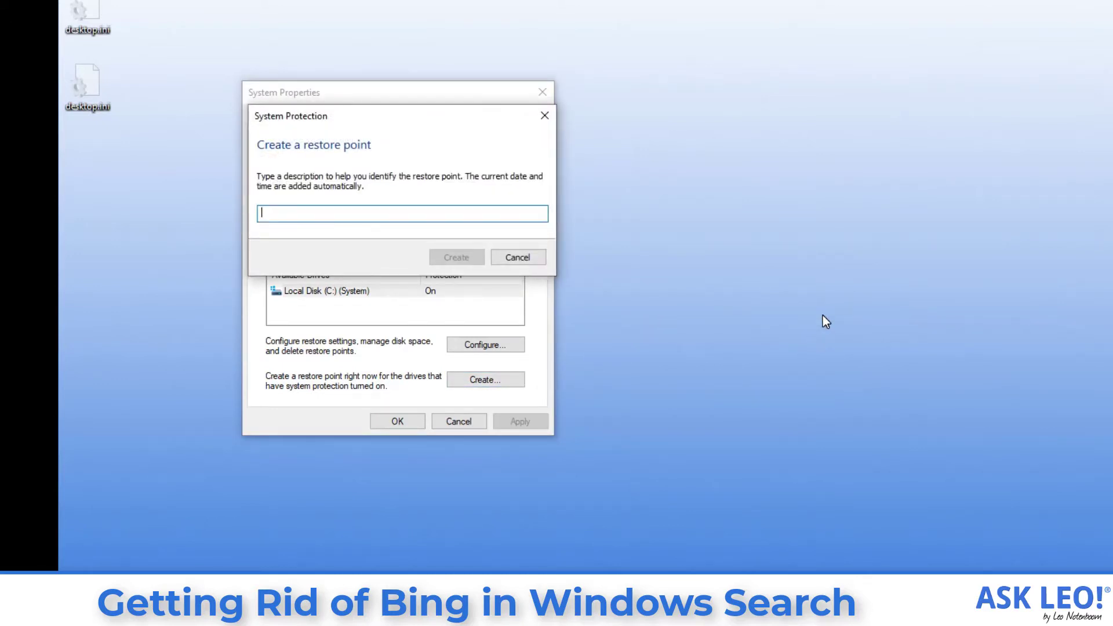
pyautogui.write('Before removing Bi')
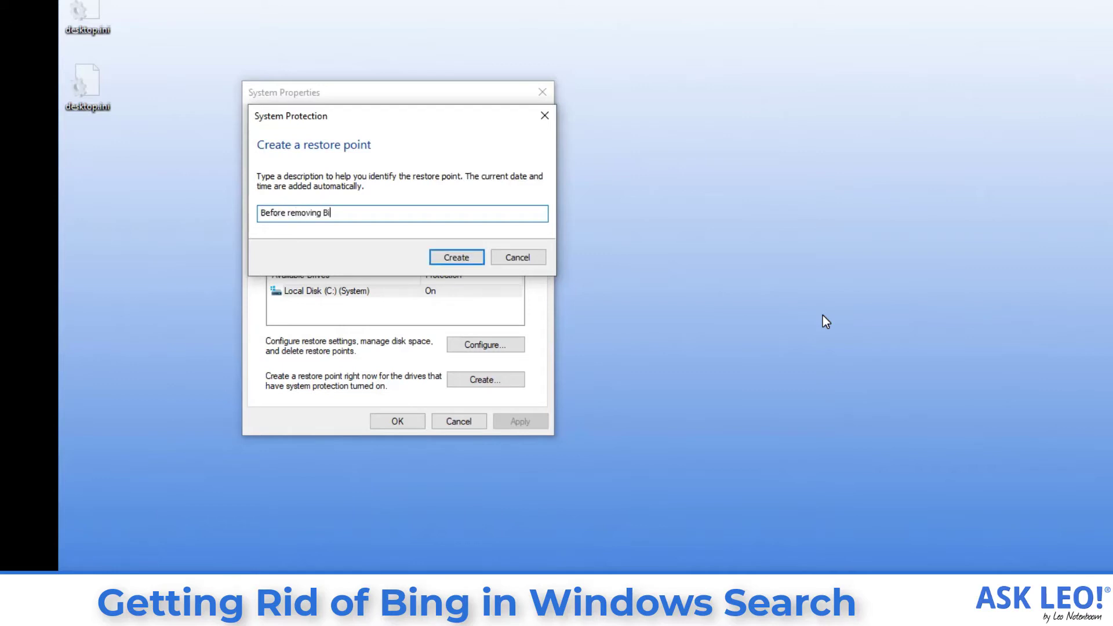
pyautogui.write('ng from System Search')
pyautogui.click(462, 262)
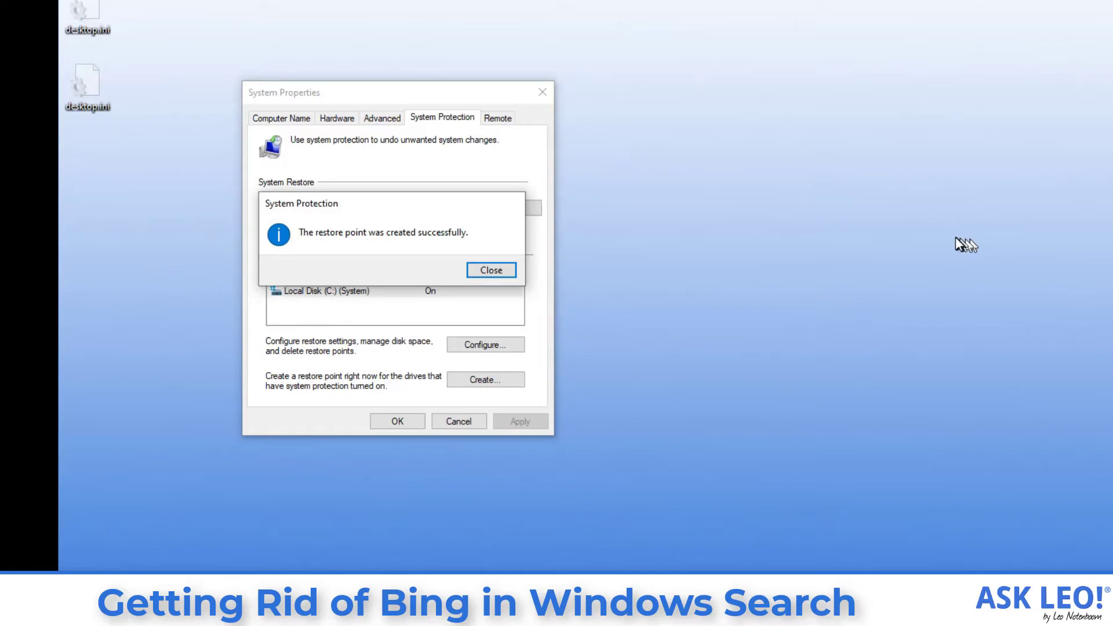
pyautogui.click(505, 273)
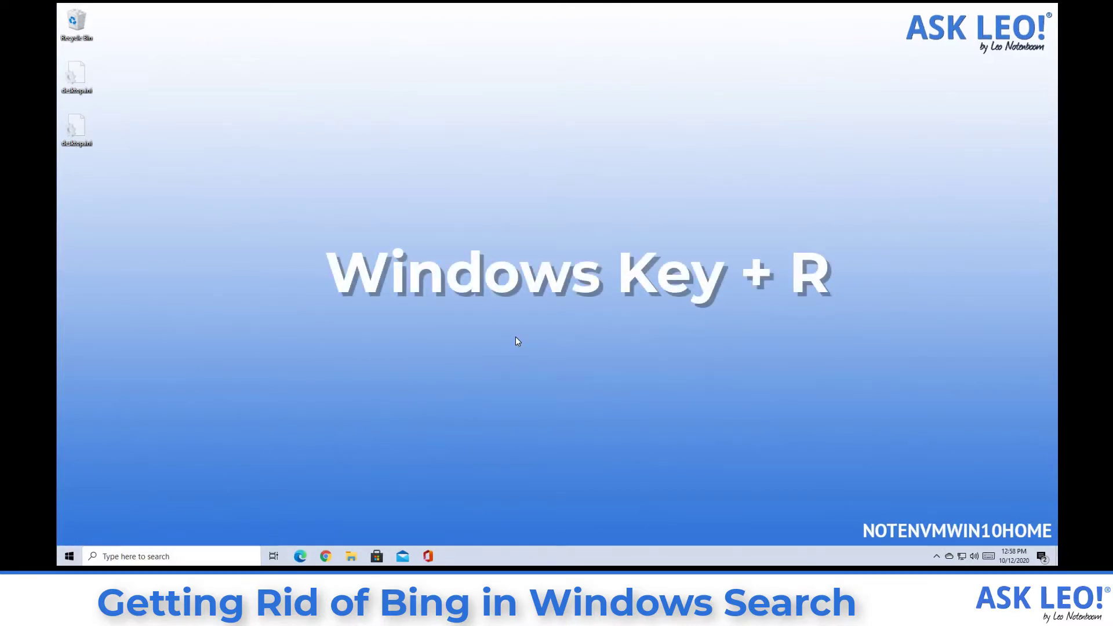
# Launch regedit from the Run box and approve the User Account Control prompt.
pyautogui.press('super+r')
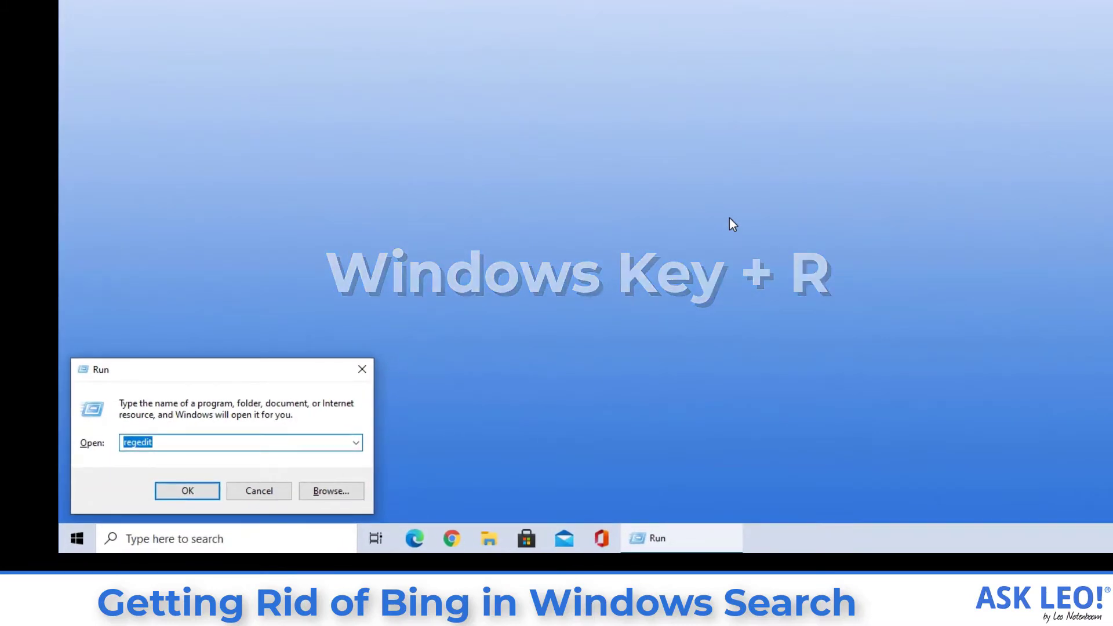
pyautogui.write('reg')
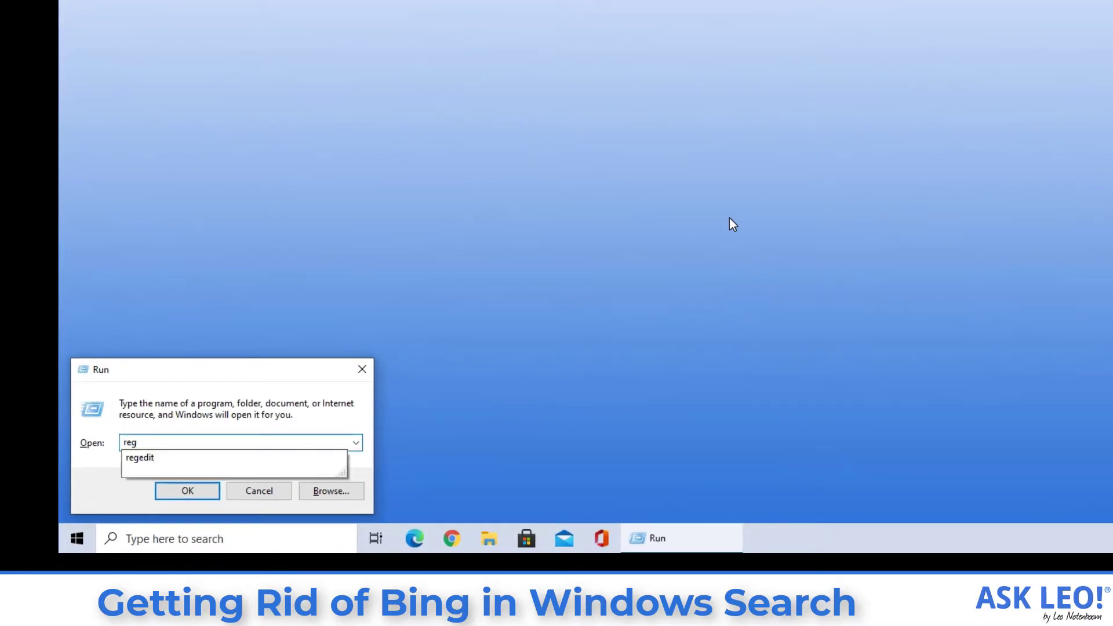
pyautogui.write('edit')
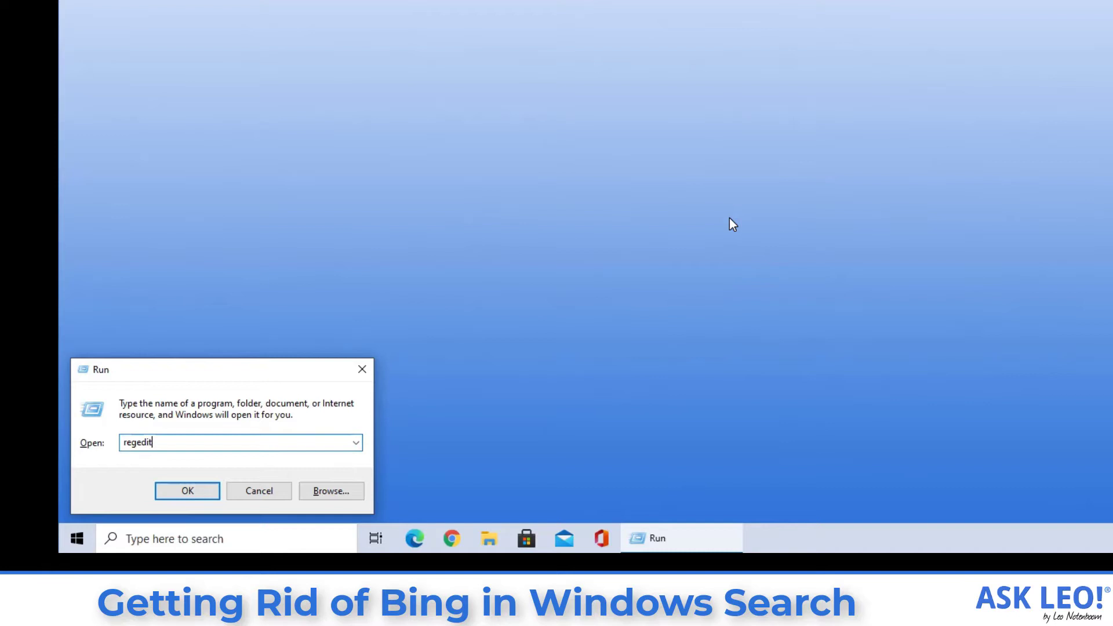
pyautogui.press('Return')
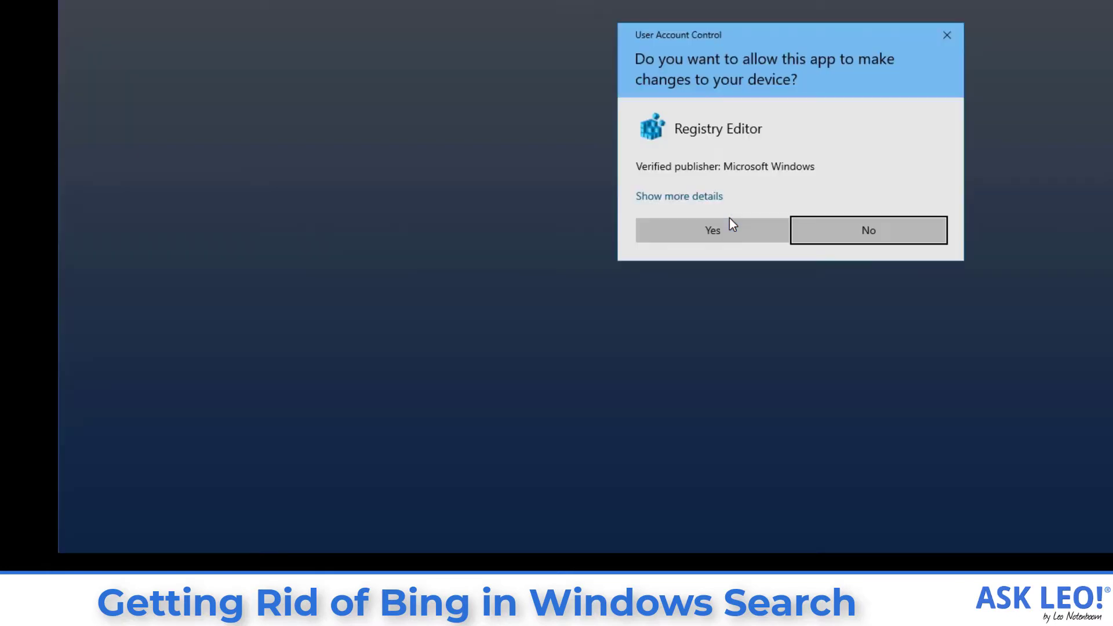
pyautogui.click(736, 233)
pyautogui.click(715, 232)
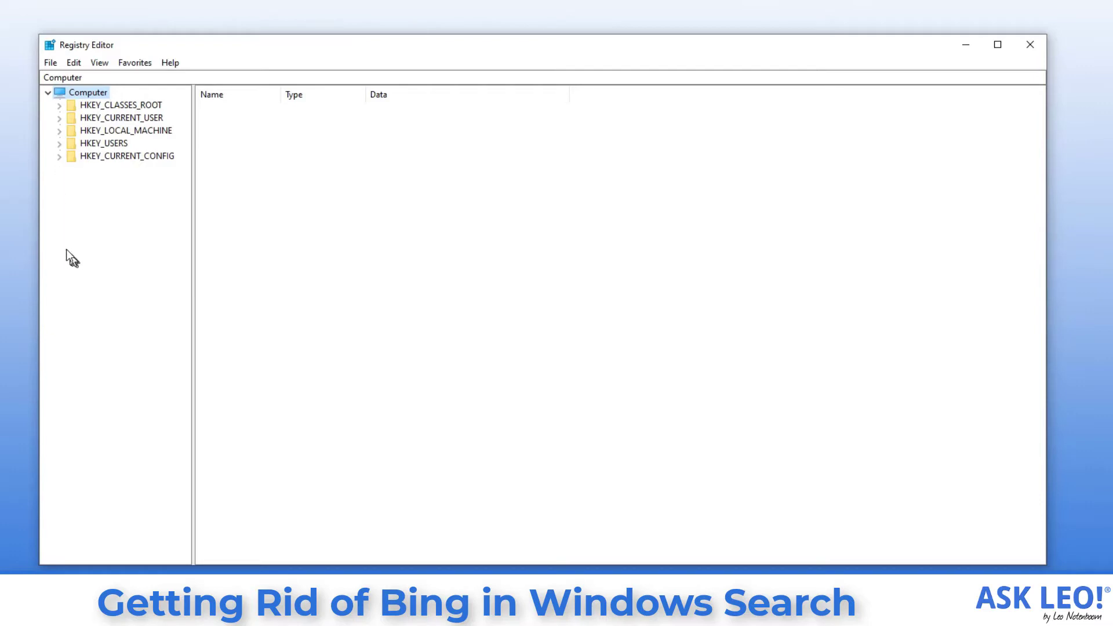
# Navigate to and select HKEY_CURRENT_USER\SOFTWARE\Policies\Microsoft\Windows.
pyautogui.click(59, 118)
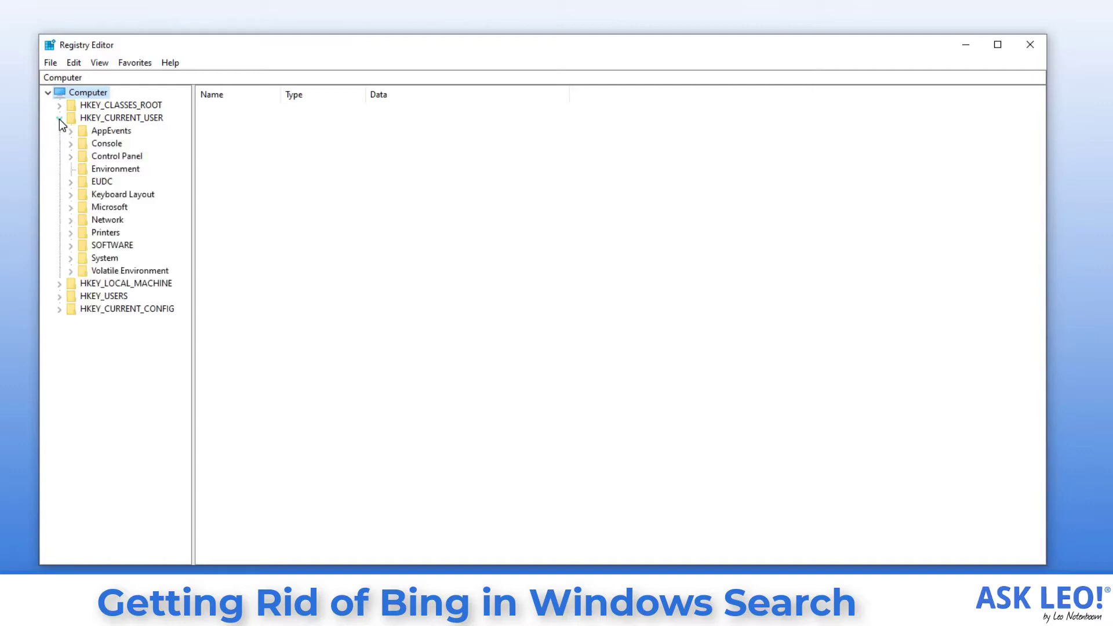
pyautogui.click(71, 246)
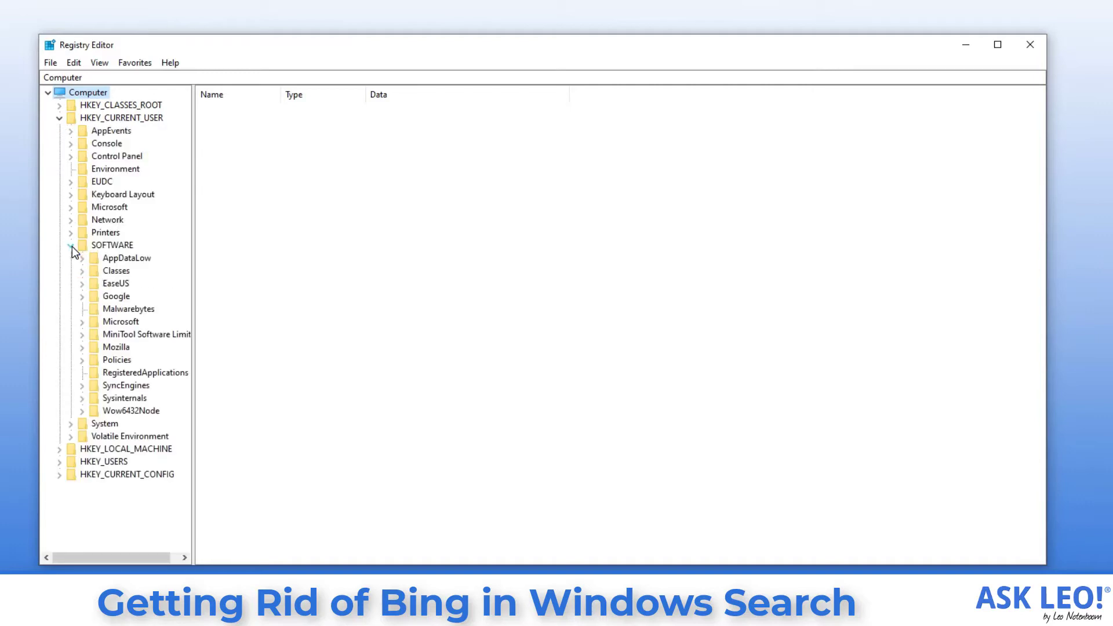
pyautogui.click(81, 360)
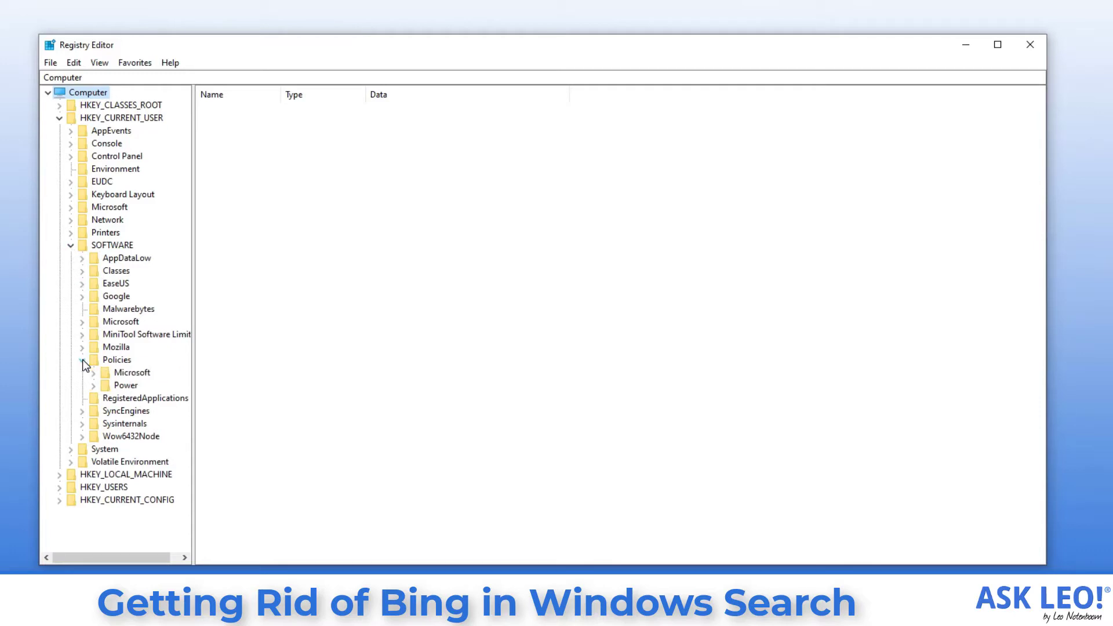
pyautogui.click(93, 372)
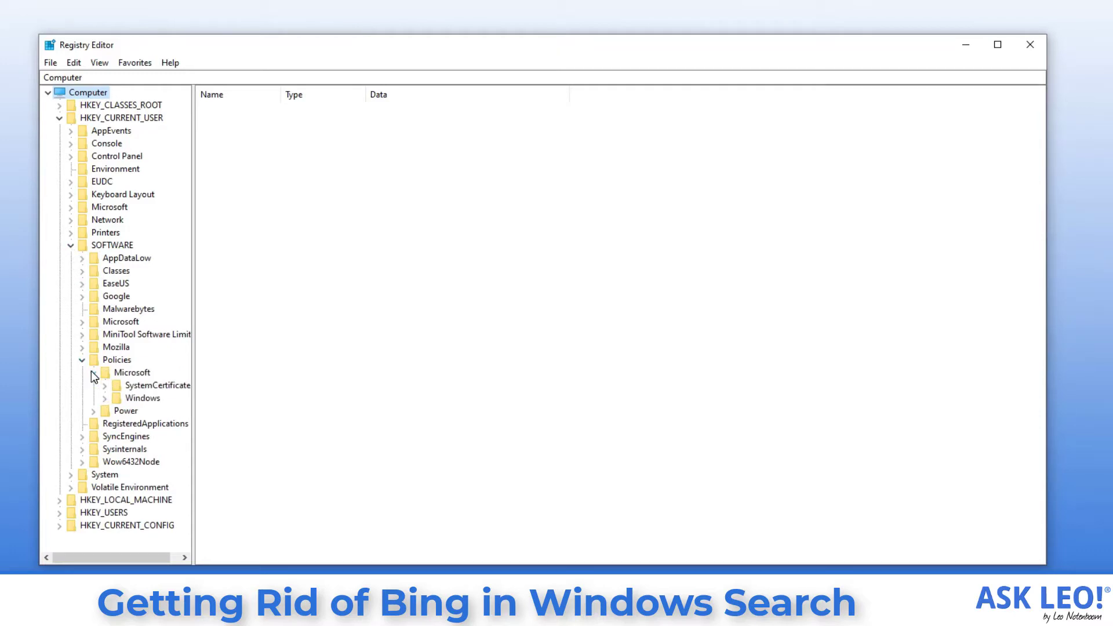
pyautogui.click(105, 399)
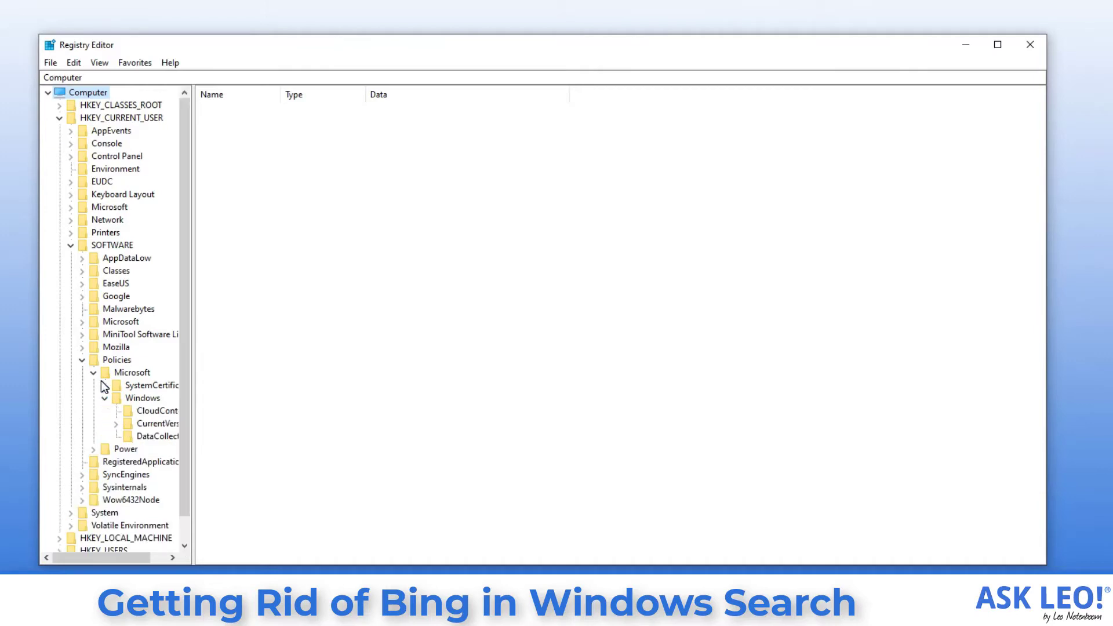
pyautogui.click(142, 399)
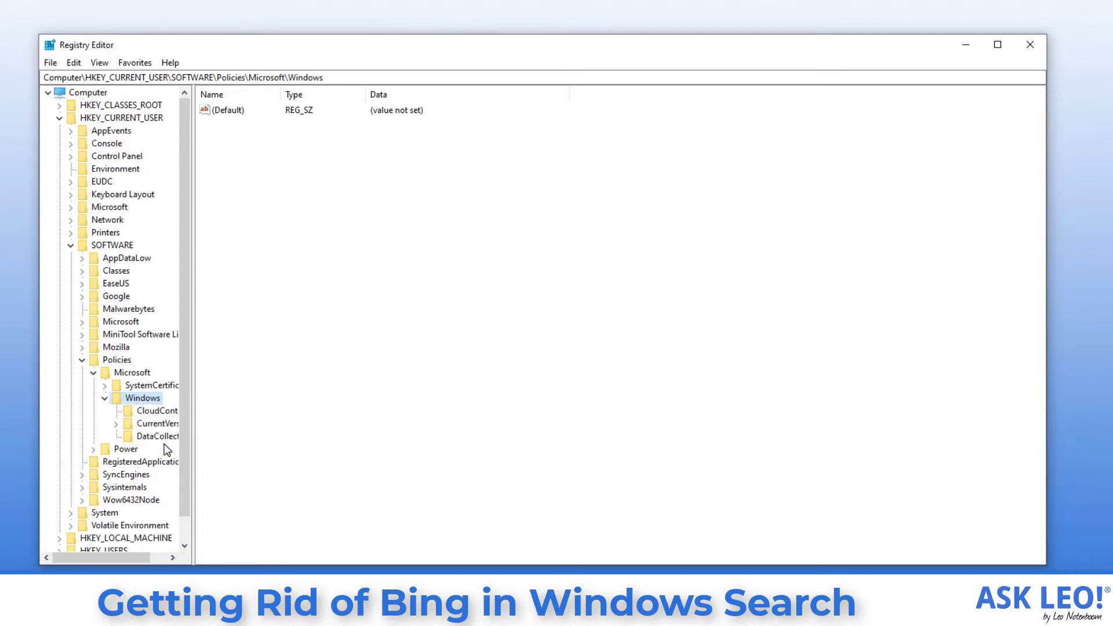
# Add a new subkey under Windows and name it 'Explorer'.
pyautogui.rightClick(151, 404)
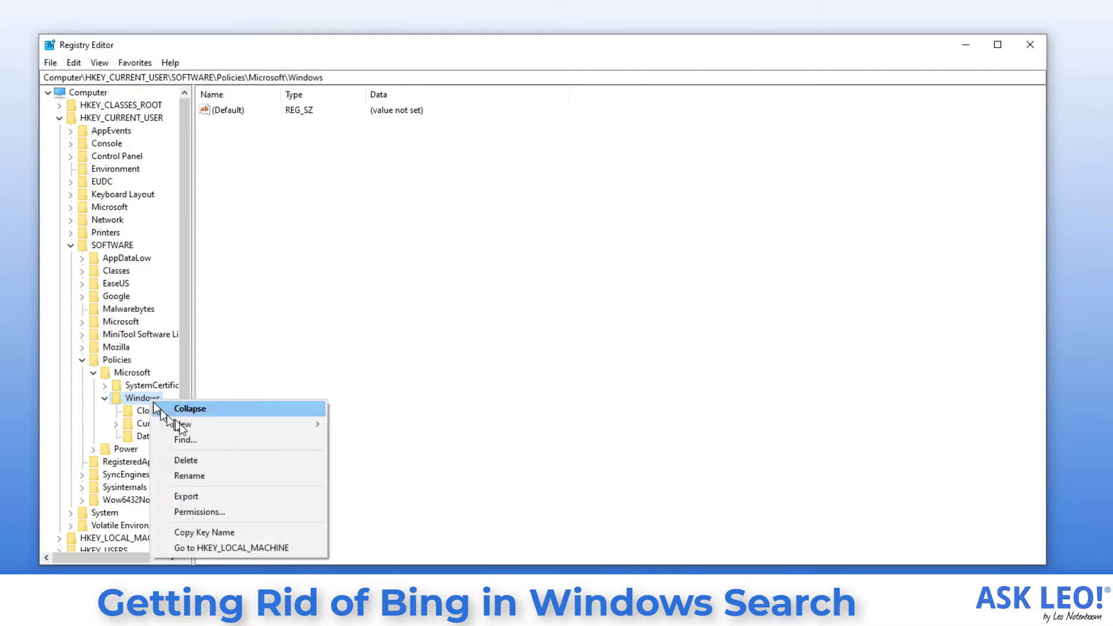
pyautogui.moveTo(180, 423)
pyautogui.click(359, 424)
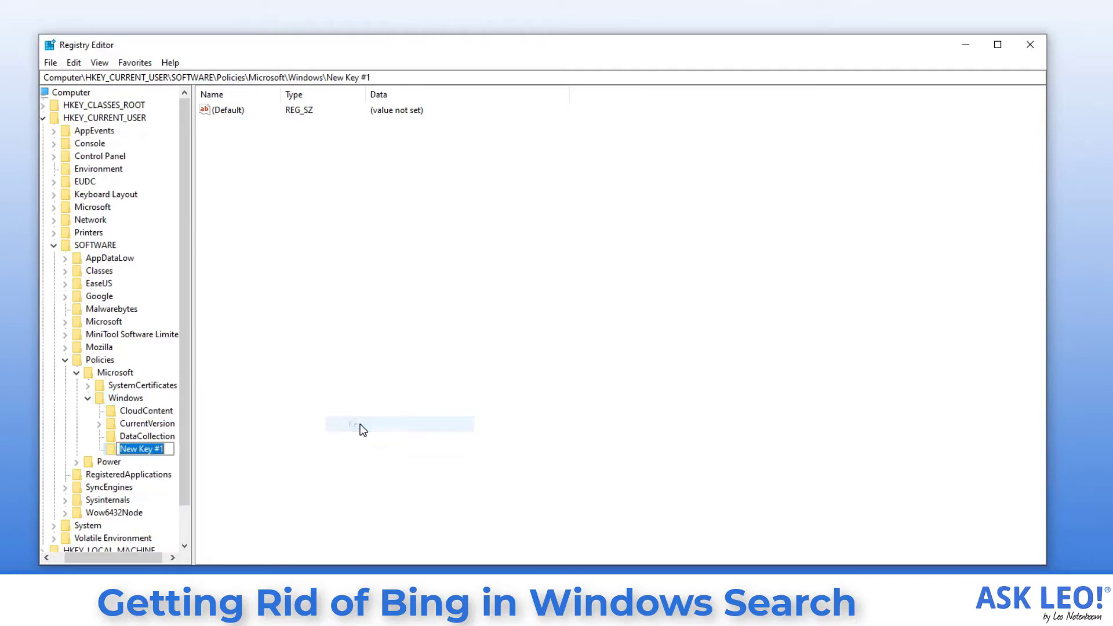
pyautogui.write('E')
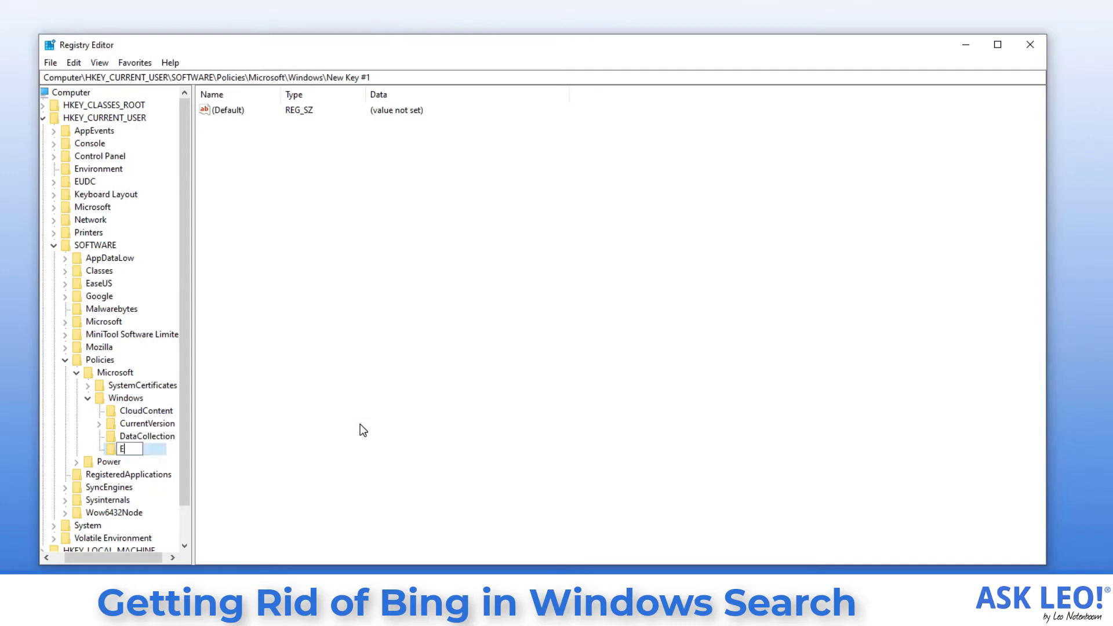
pyautogui.write('xplorer')
# Confirm the Explorer key and add a DWORD (32-bit) value named 'DisableSearchBoxSuggestions'.
pyautogui.press('Return')
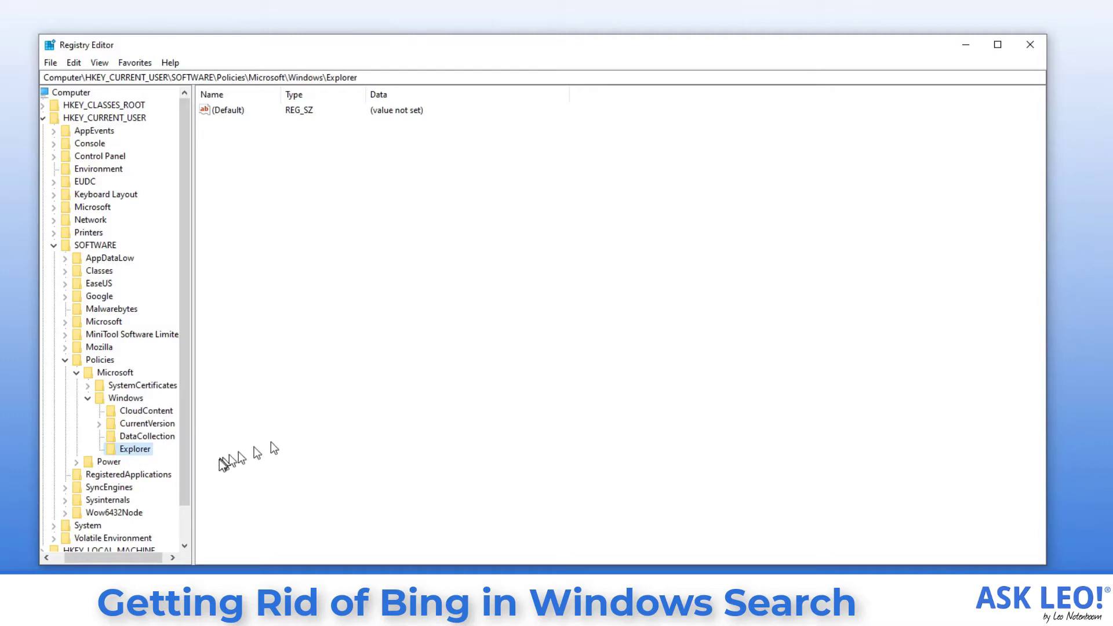
pyautogui.rightClick(135, 454)
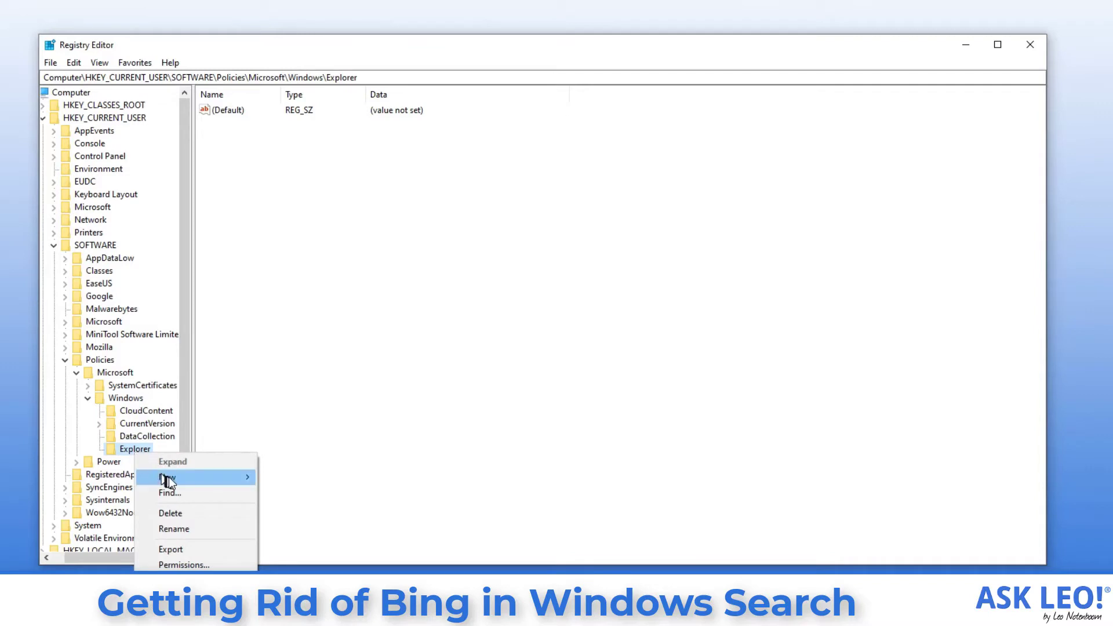
pyautogui.moveTo(169, 478)
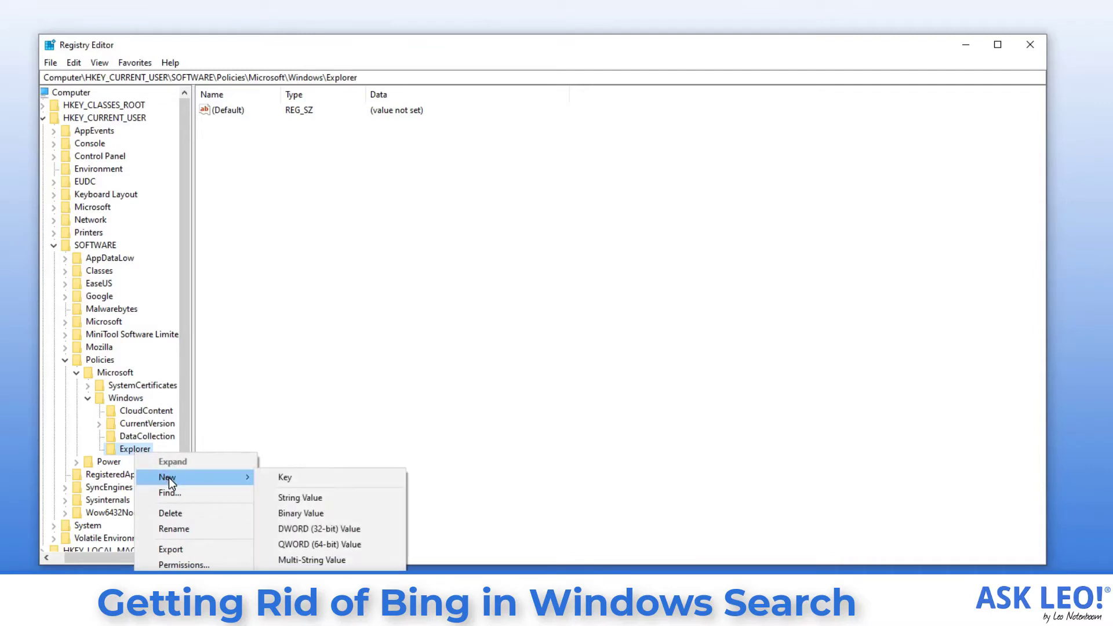
pyautogui.click(377, 533)
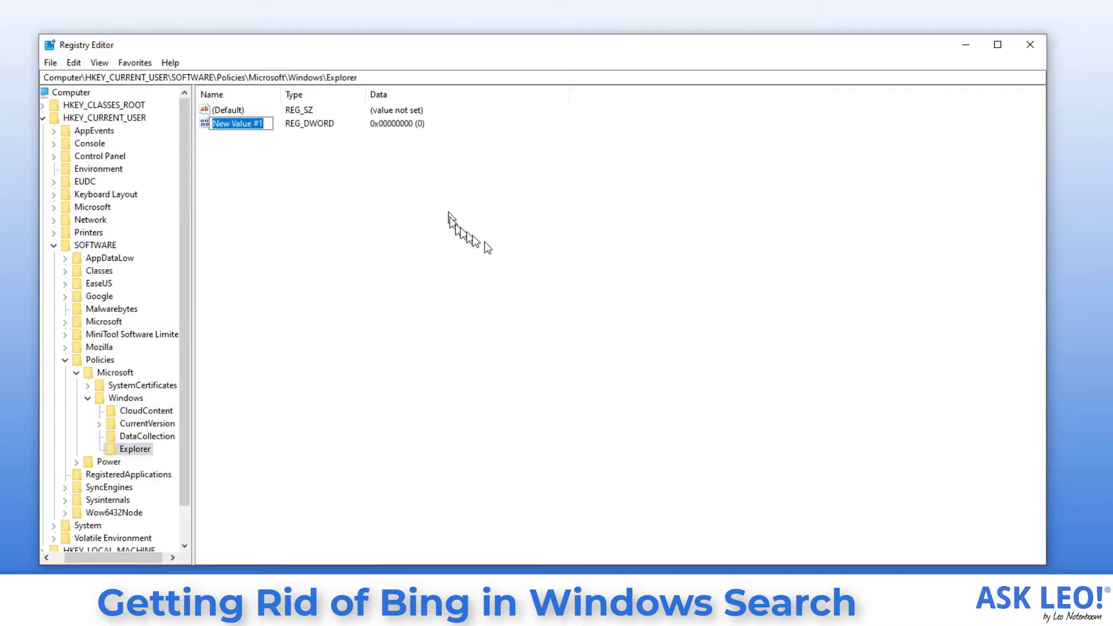
pyautogui.write('D')
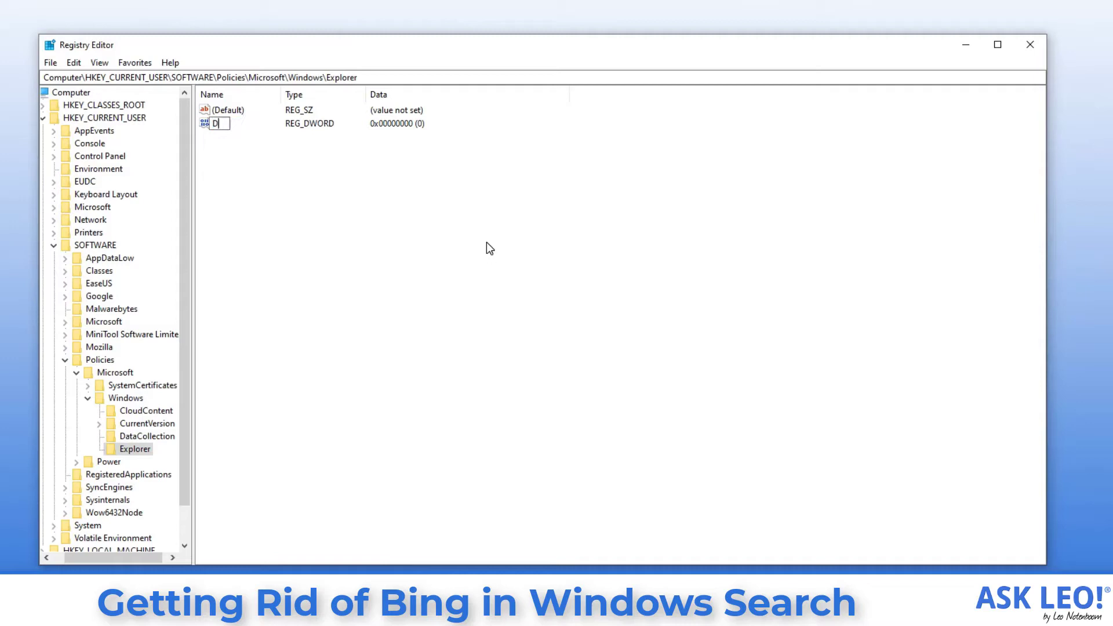
pyautogui.write('isableSearchBoxSugges')
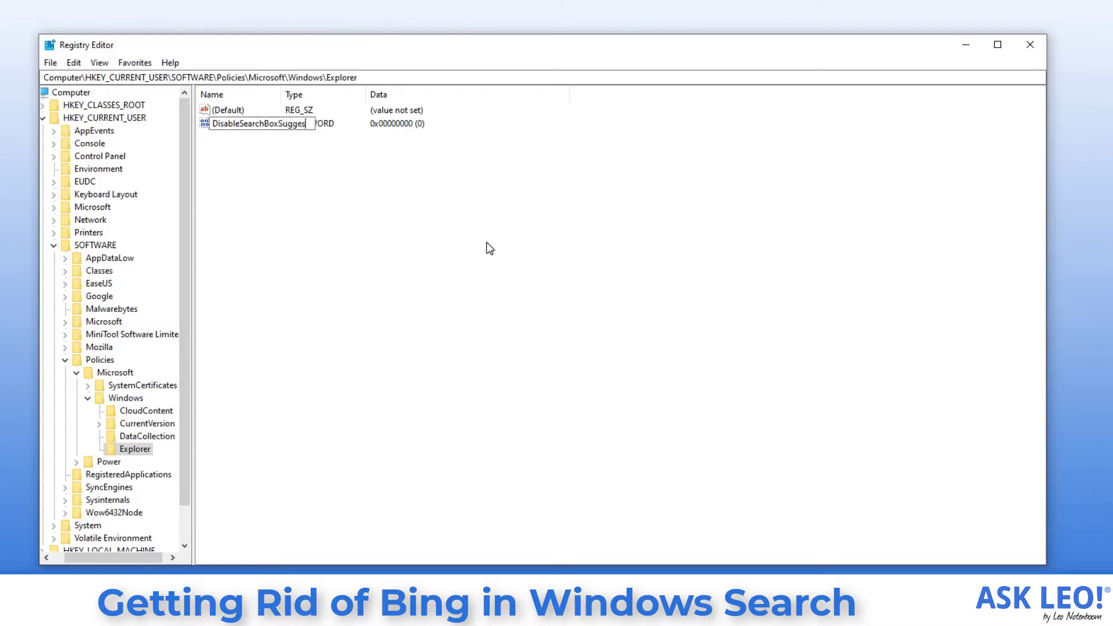
pyautogui.write('tions')
pyautogui.press('Return')
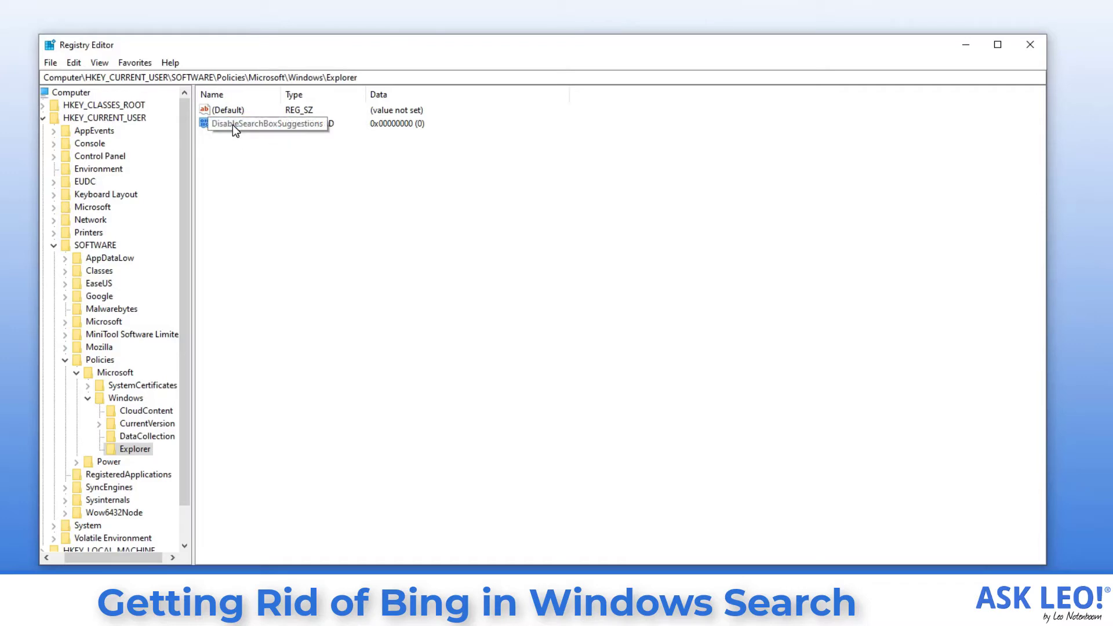
# Set DisableSearchBoxSuggestions value data to 1 and close Registry Editor.
pyautogui.doubleClick(232, 124)
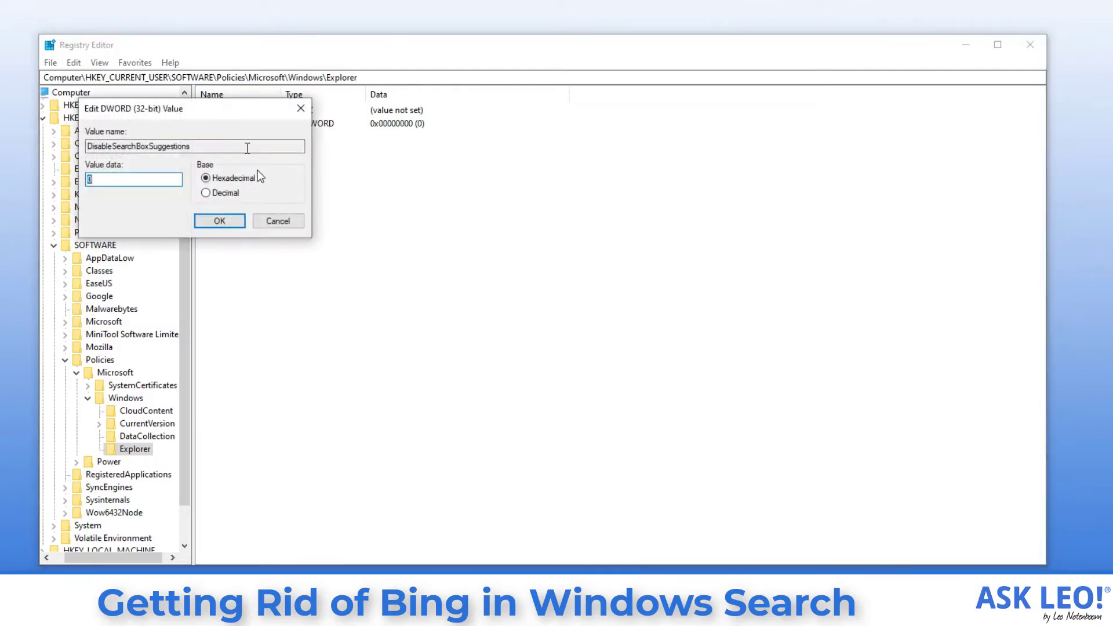
pyautogui.write('1')
pyautogui.click(219, 222)
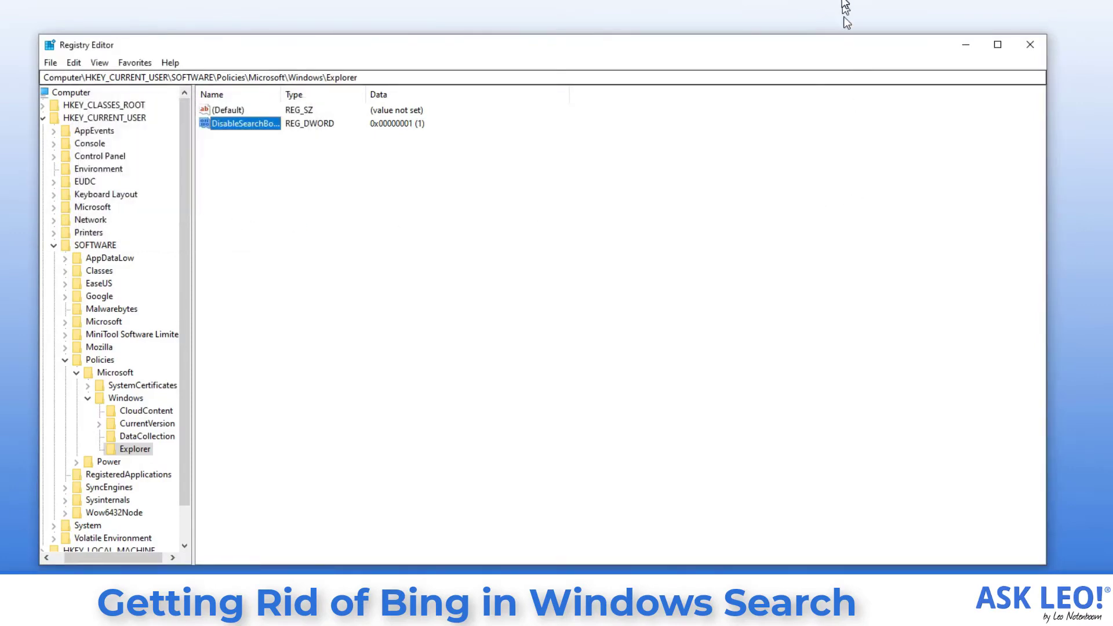
pyautogui.click(1030, 45)
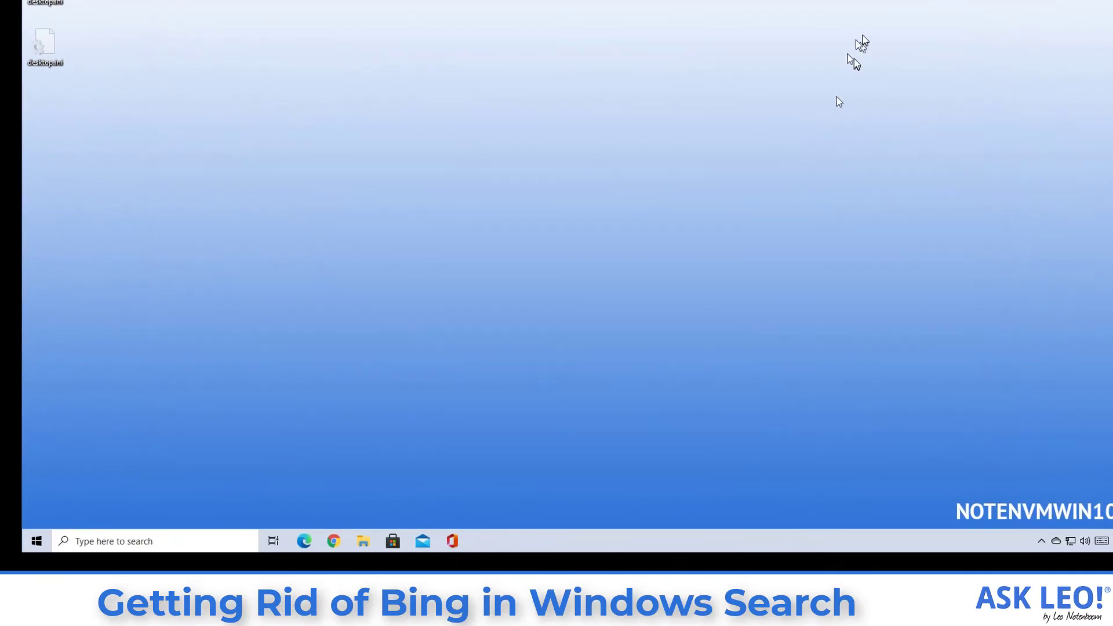
# Restart Windows from the Start menu and sign back in with the PIN.
pyautogui.click(37, 541)
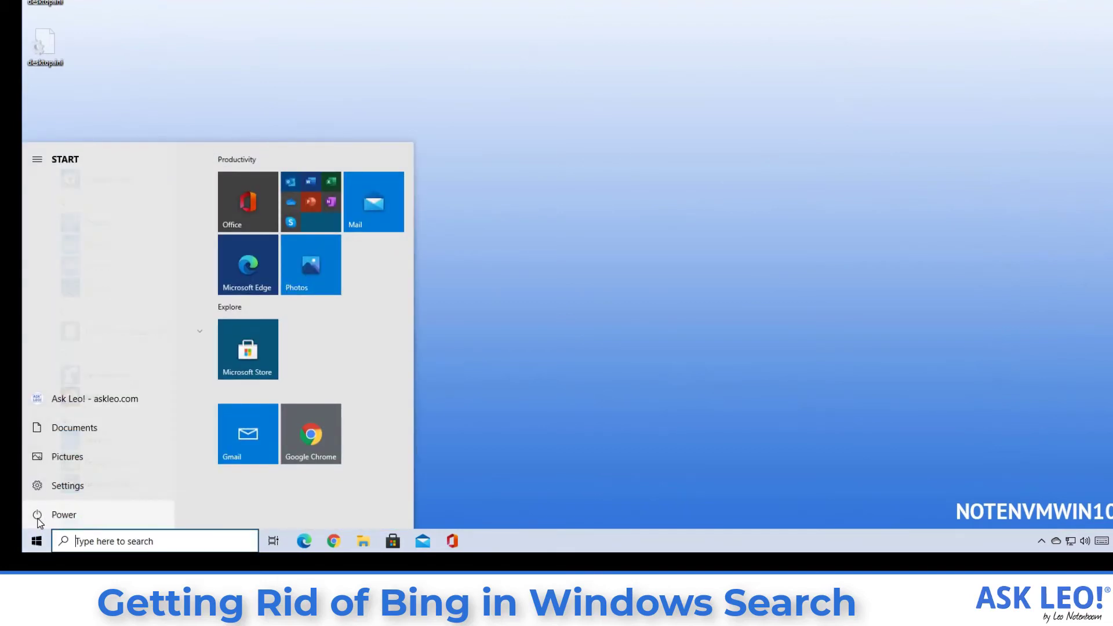
pyautogui.click(39, 515)
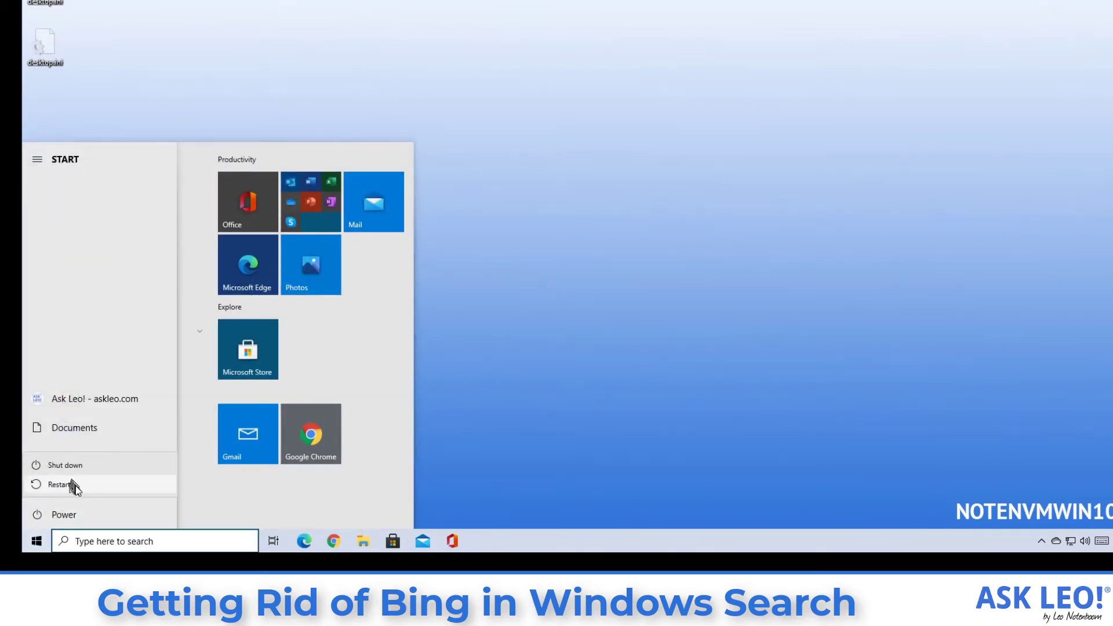
pyautogui.click(72, 485)
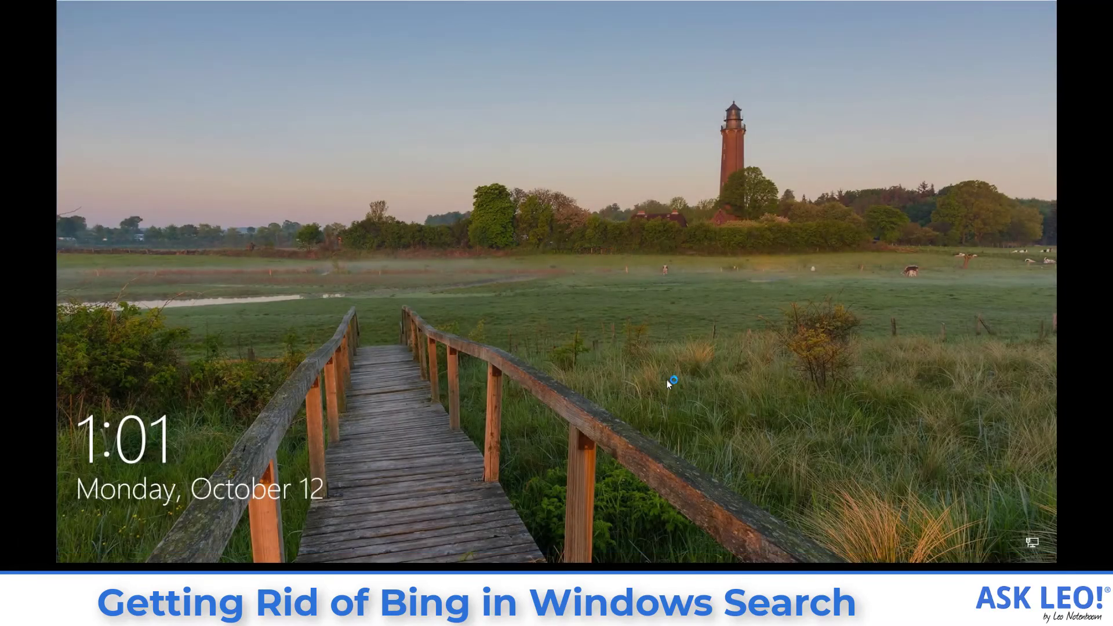
pyautogui.click(719, 308)
pyautogui.write('1234')
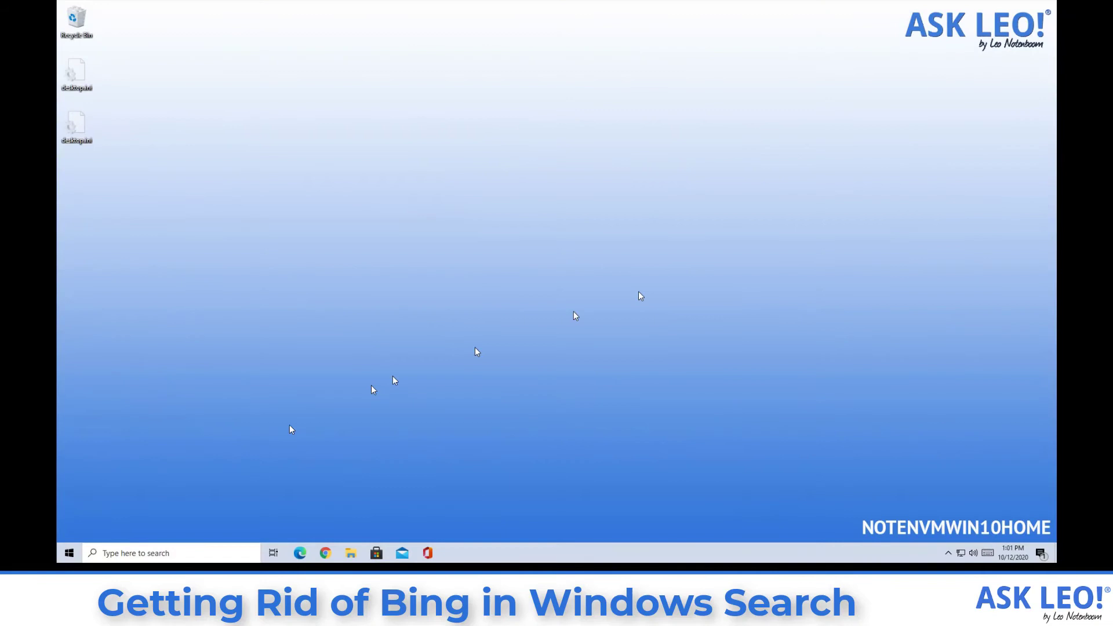
pyautogui.click(198, 553)
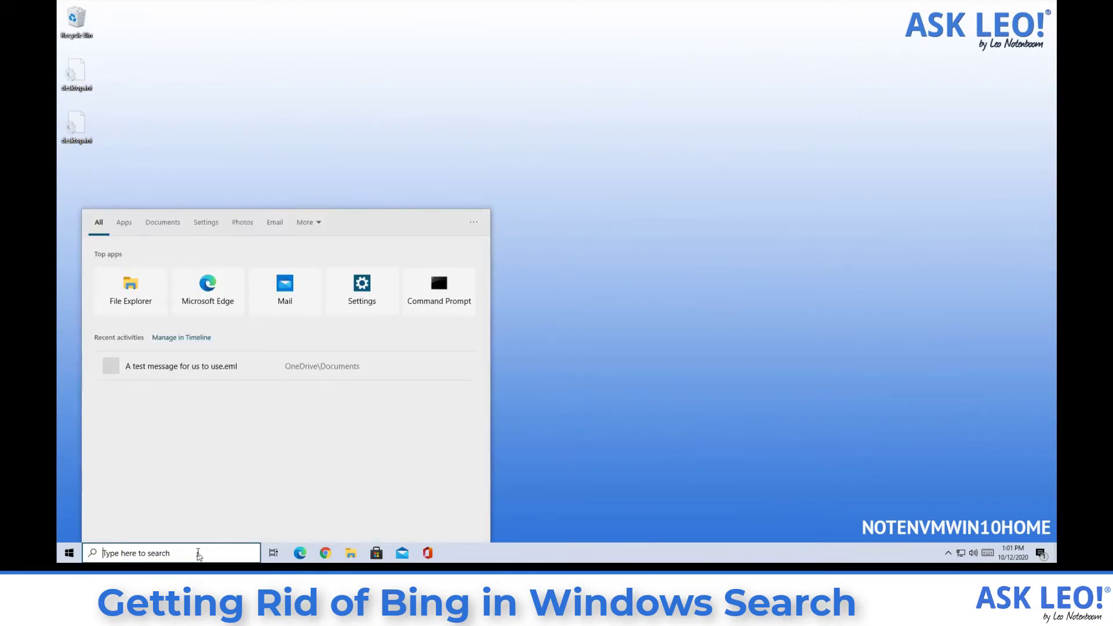
pyautogui.write('coffee')
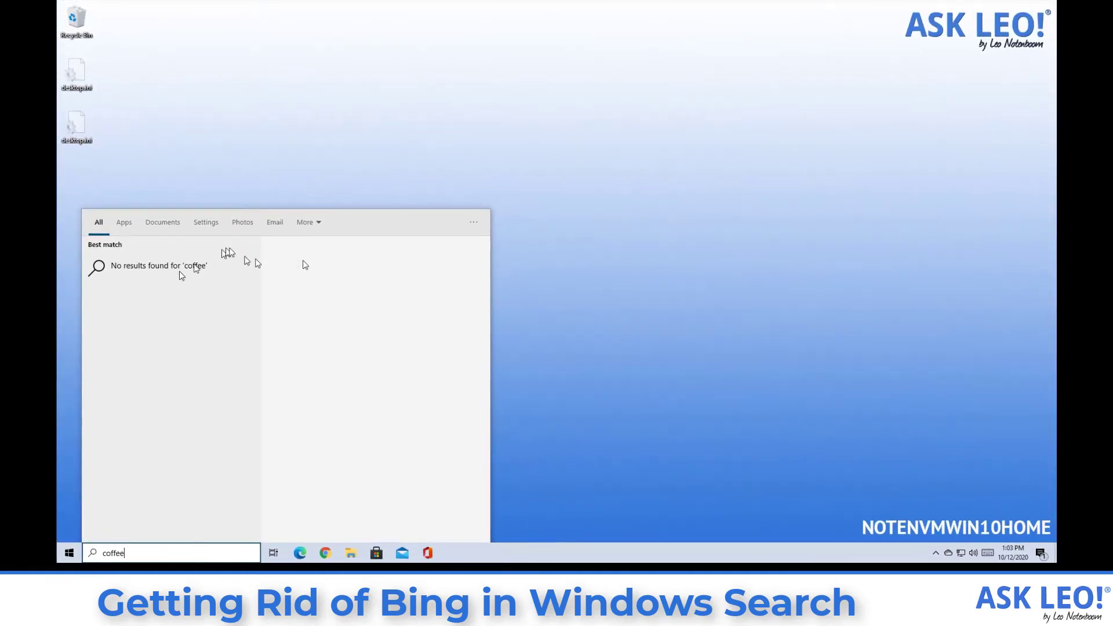
pyautogui.click(628, 303)
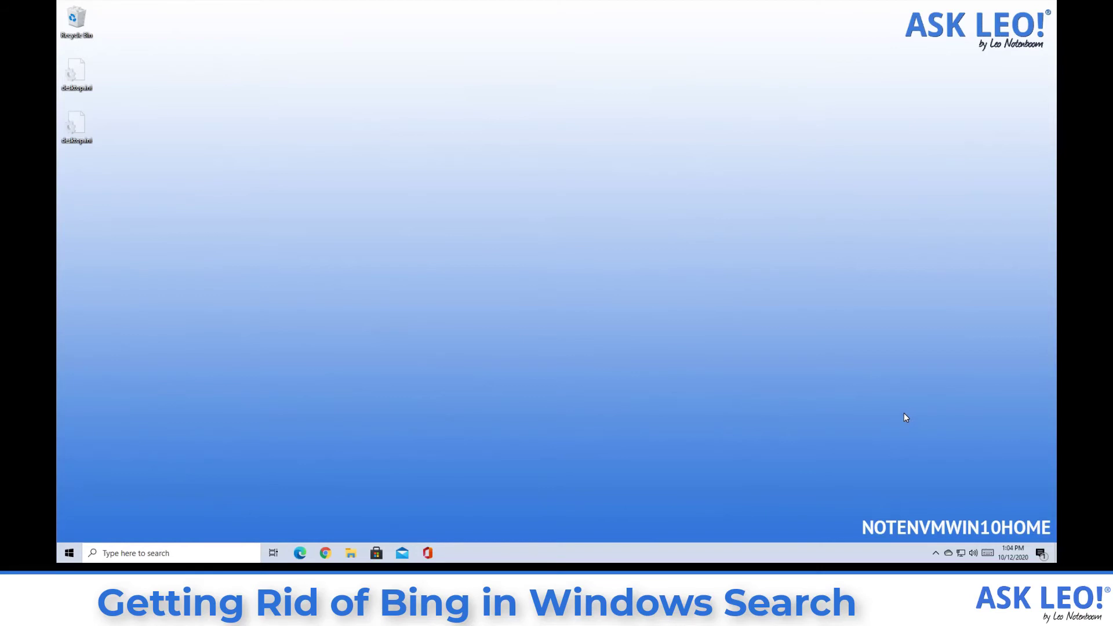
# In File Explorer's OneDrive Transfer folder, bring up the context menu for DisableSearchBoxSuggestions.reg.
pyautogui.click(351, 552)
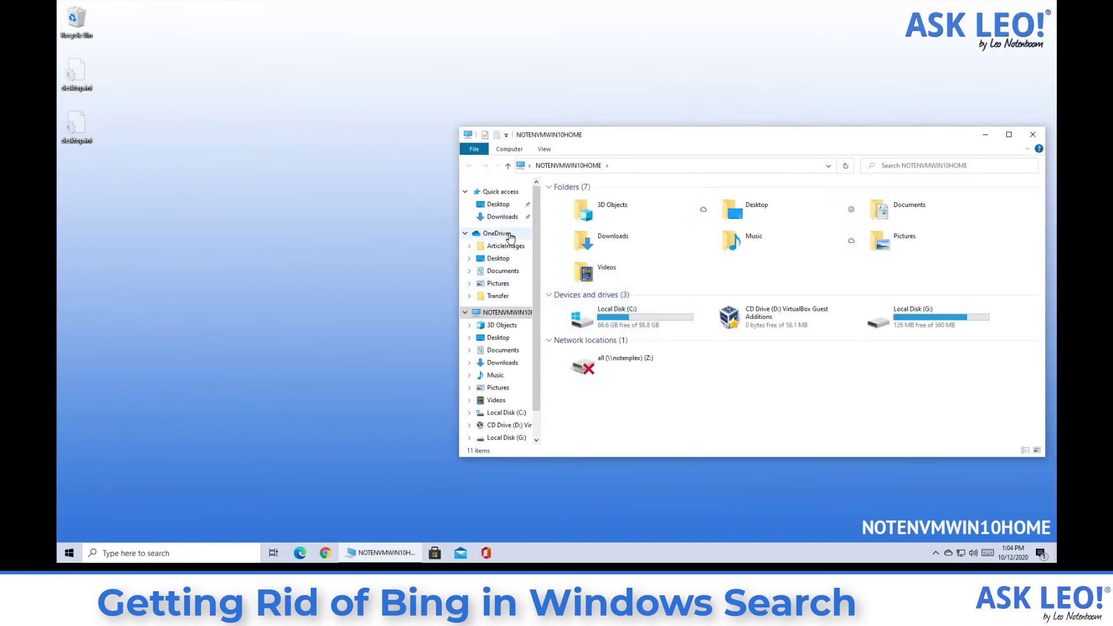
pyautogui.click(504, 296)
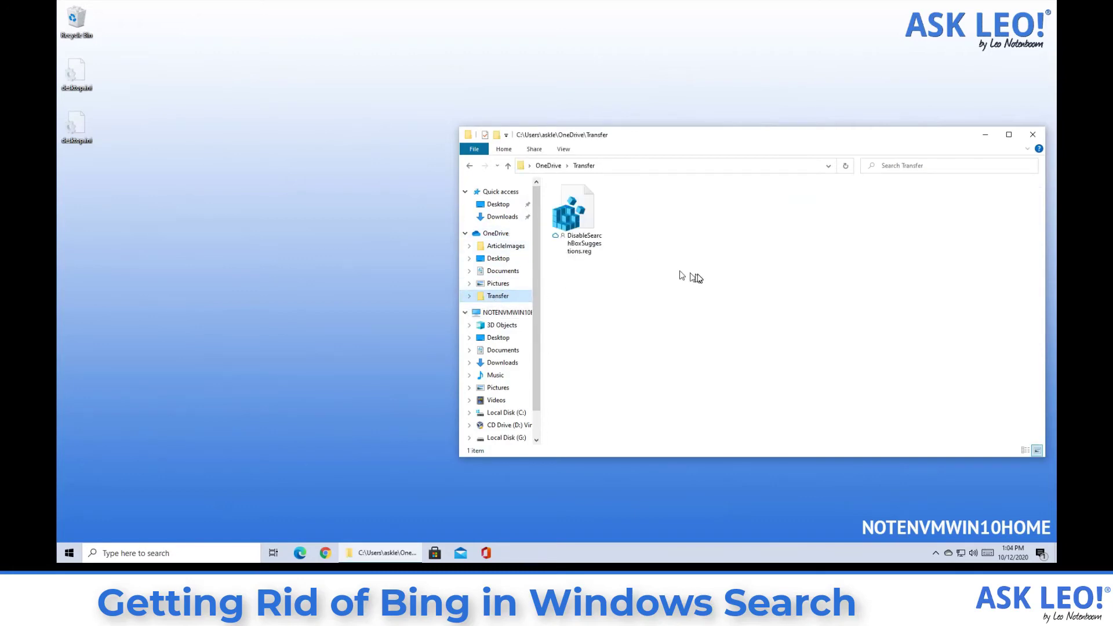
pyautogui.click(594, 239)
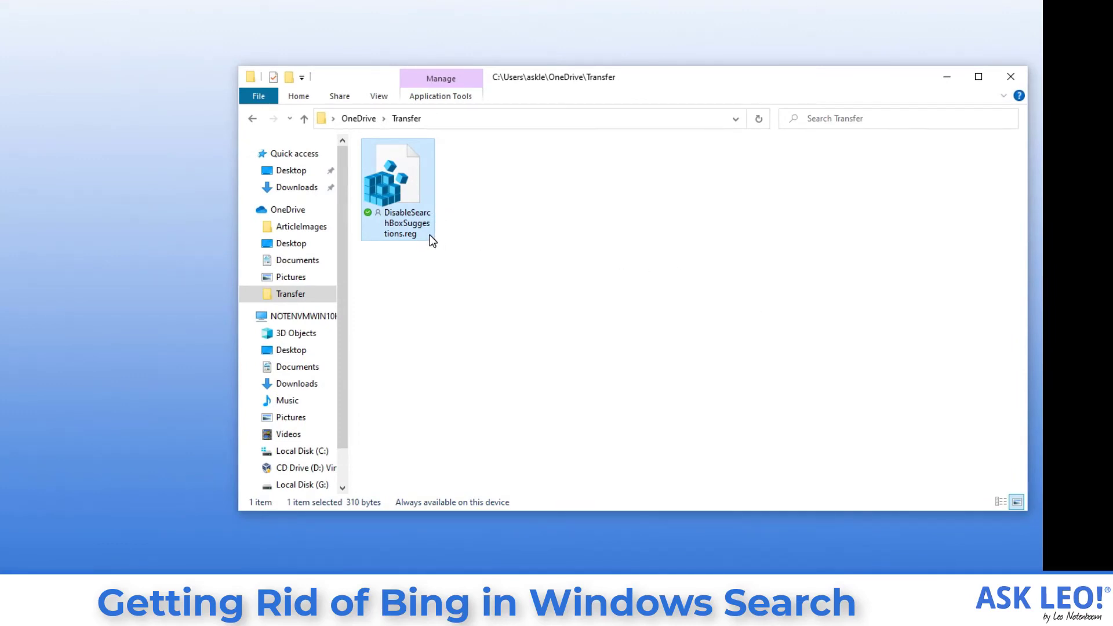
pyautogui.moveTo(431, 238)
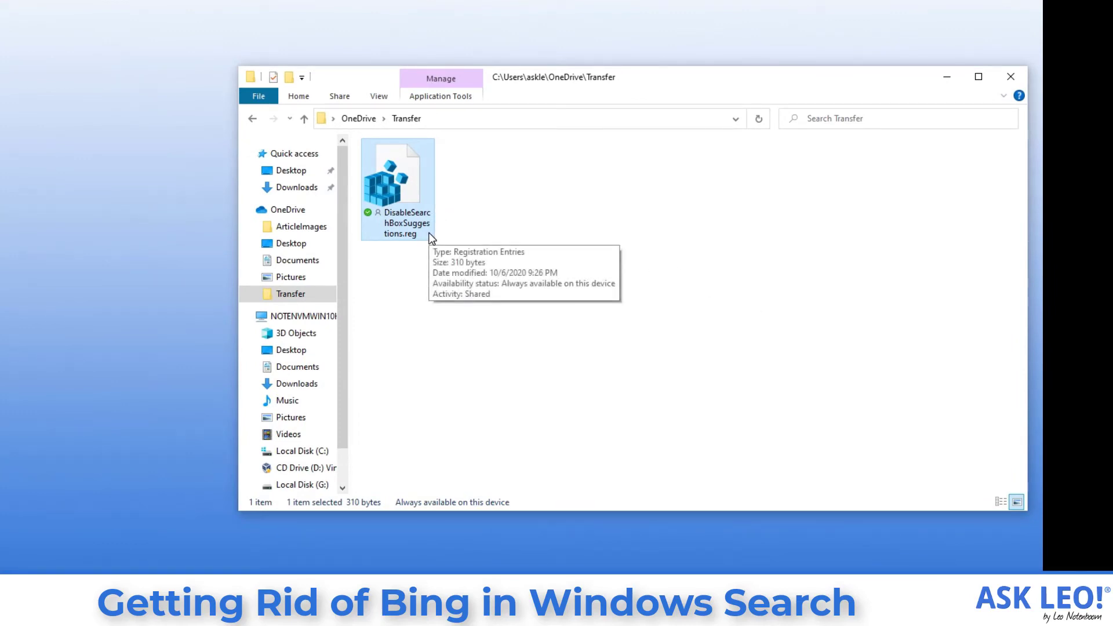
pyautogui.rightClick(408, 207)
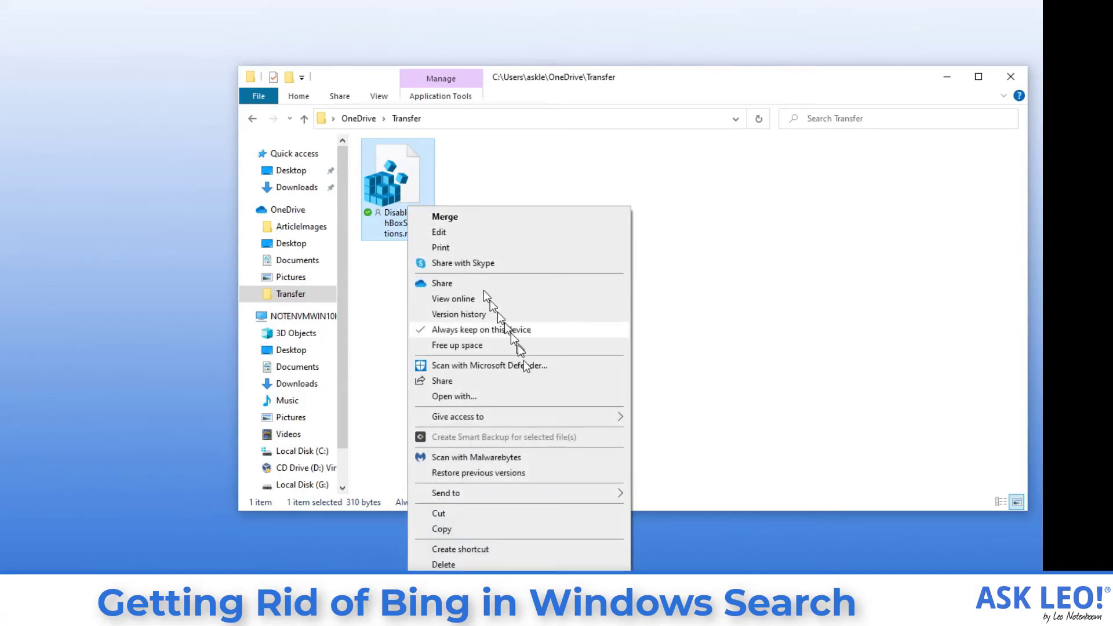
# Open DisableSearchBoxSuggestions.reg with Notepad to view its dword:00000001 Explorer policy entry.
pyautogui.click(530, 397)
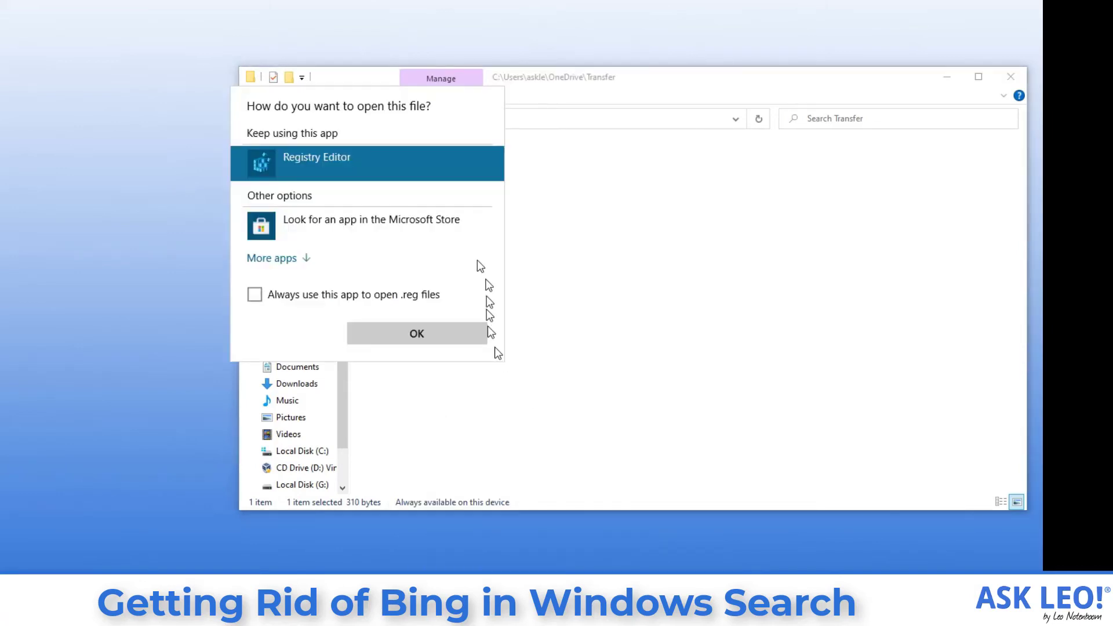
pyautogui.click(306, 259)
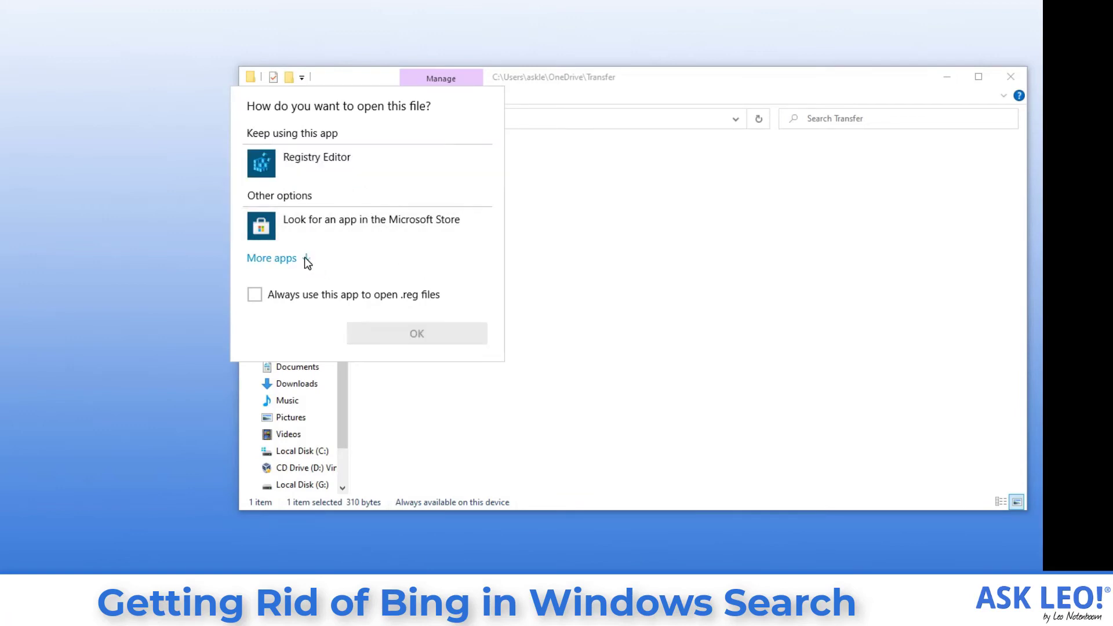
pyautogui.click(345, 336)
pyautogui.click(389, 421)
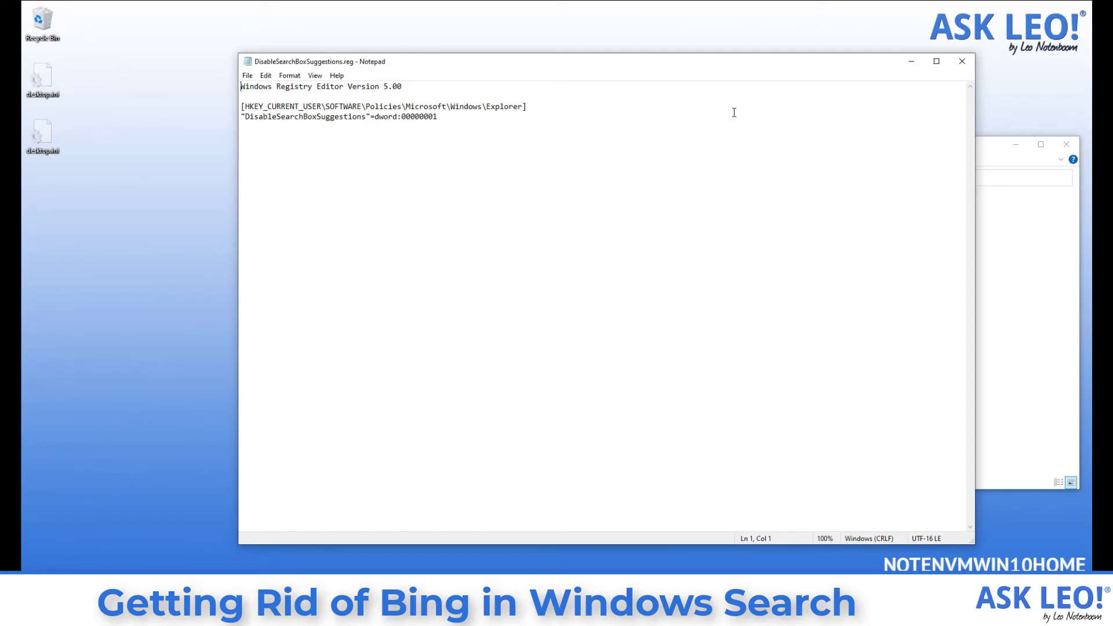
# Close Notepad and merge DisableSearchBoxSuggestions.reg into the registry, approving the UAC and Registry Editor prompts.
pyautogui.click(962, 62)
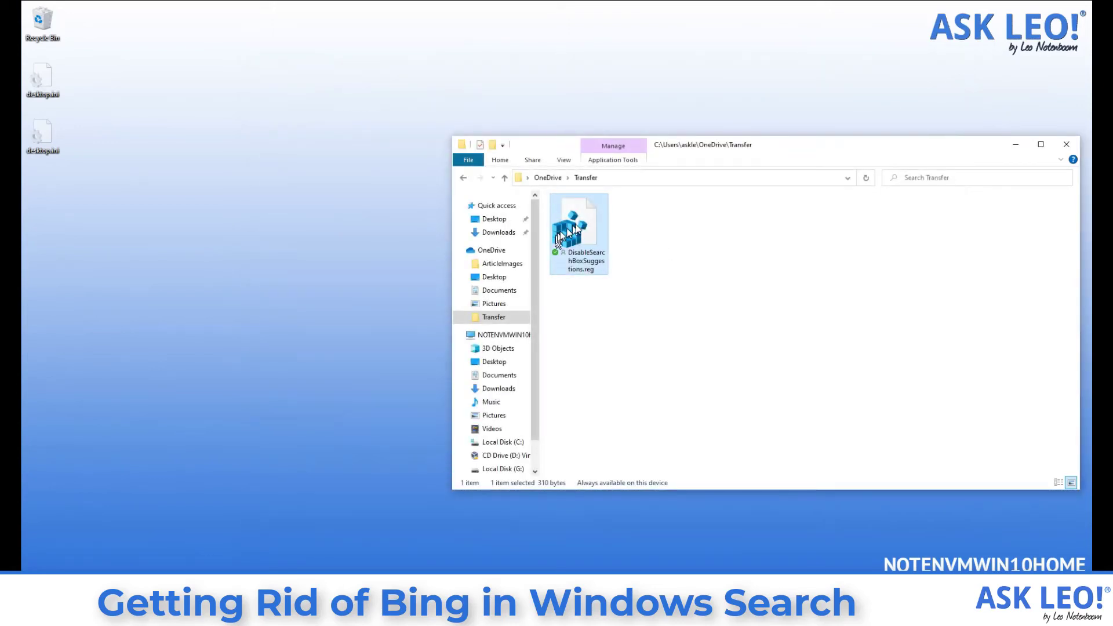
pyautogui.doubleClick(582, 224)
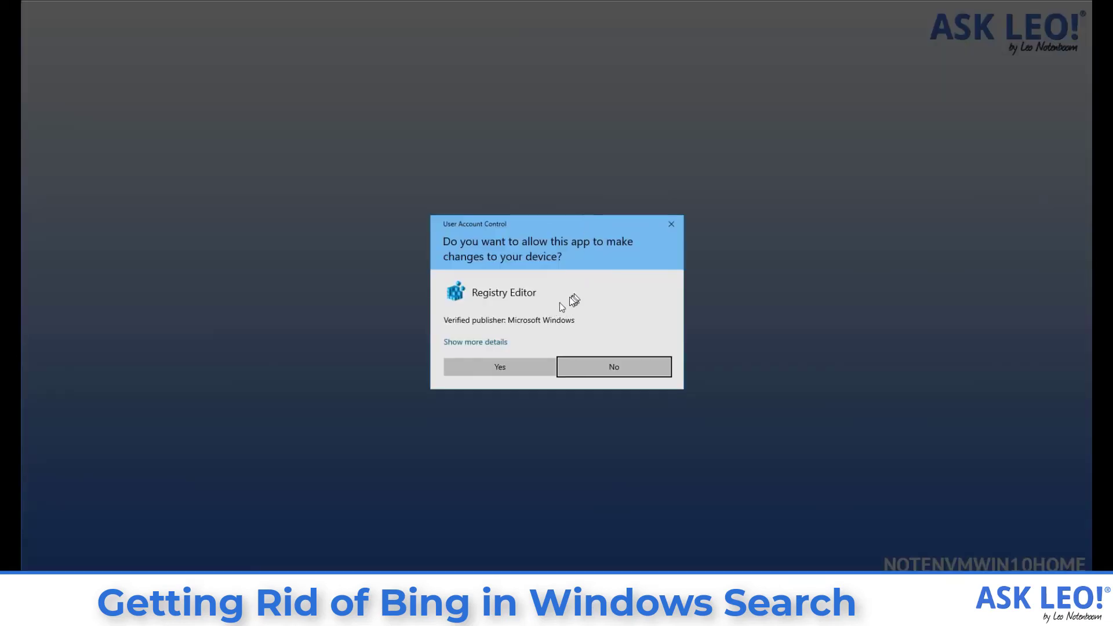
pyautogui.click(496, 365)
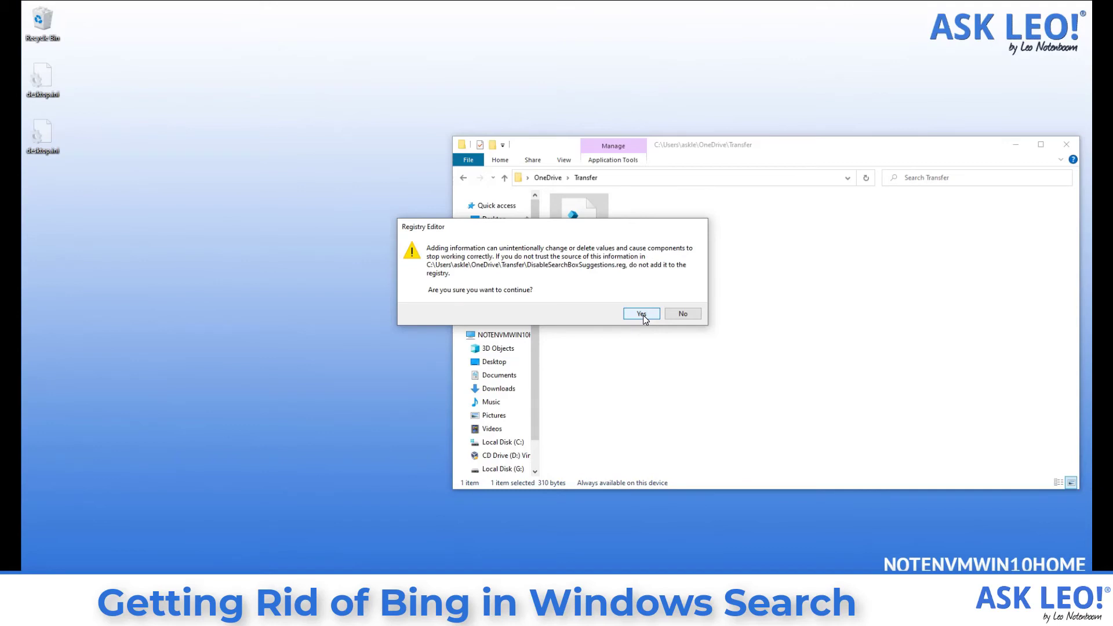
pyautogui.click(641, 313)
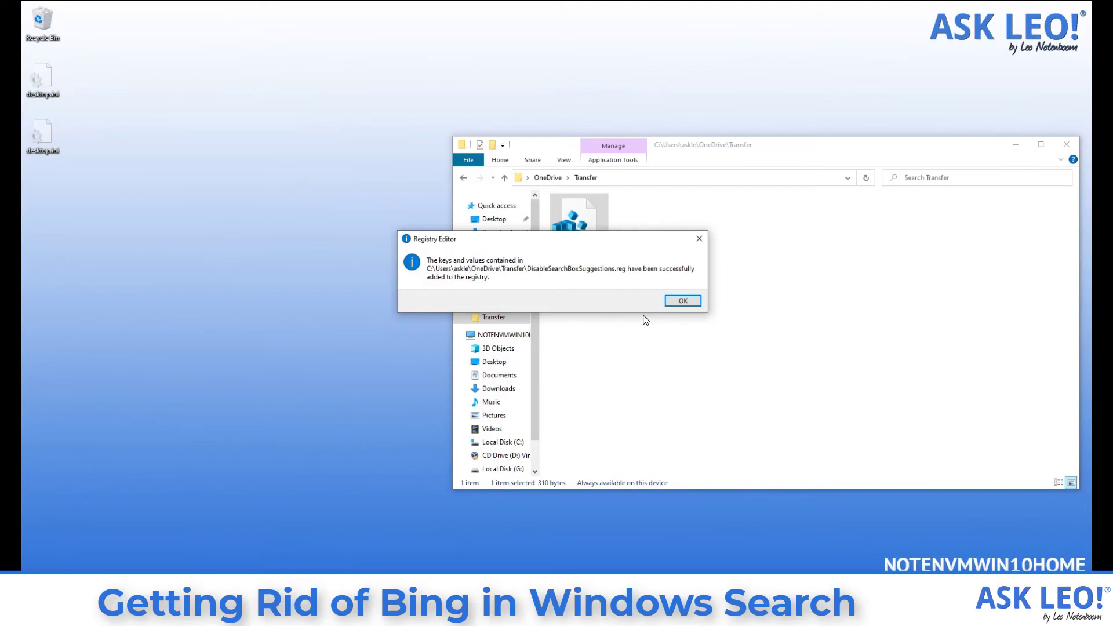
# Acknowledge the Registry Editor message confirming DisableSearchBoxSuggestions.reg was added, returning to the Transfer folder.
pyautogui.click(691, 304)
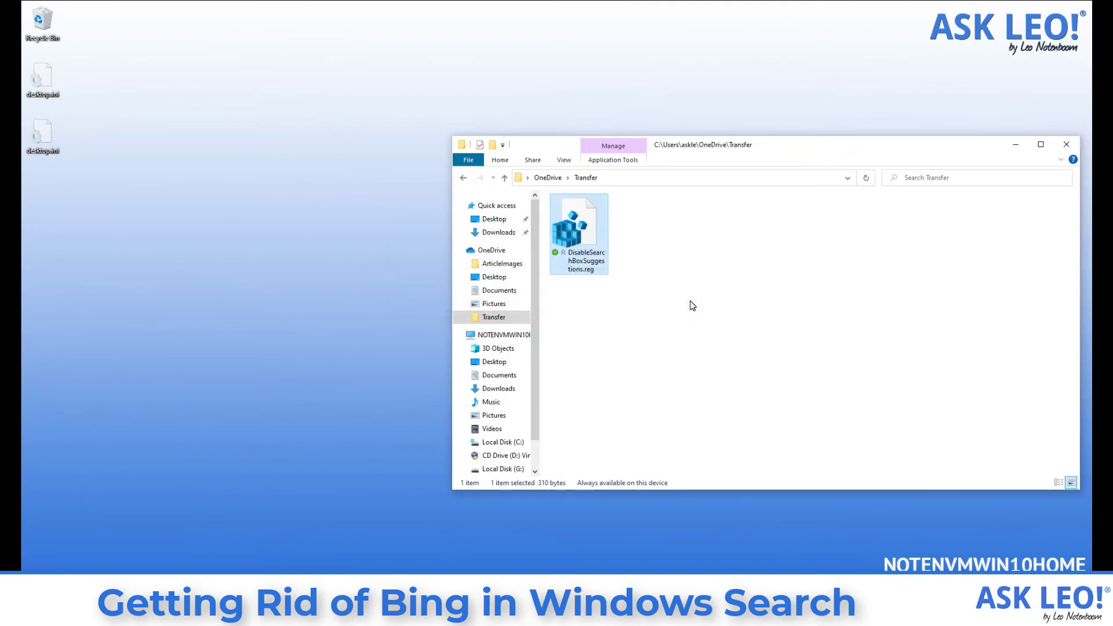